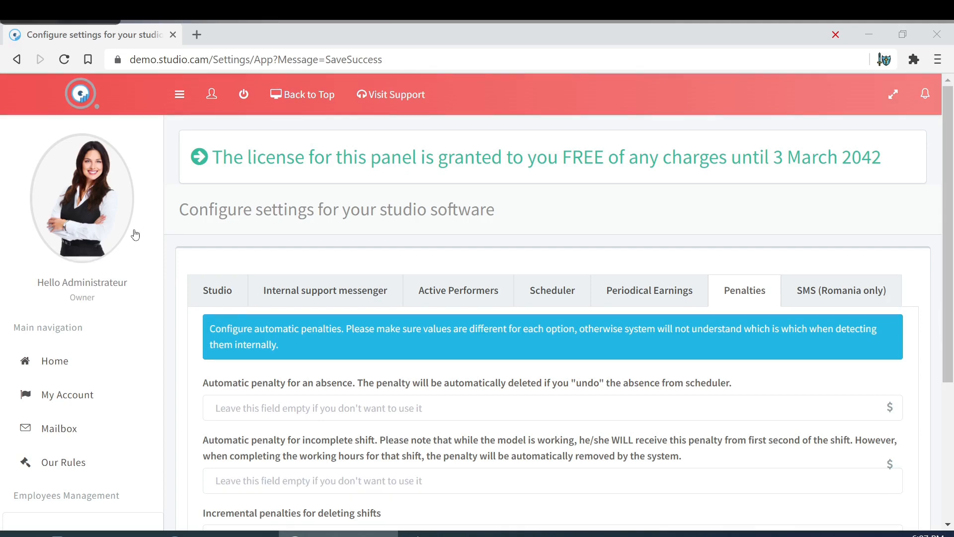
Expand the Software Settings section and open the Studio locations page.
{"action": "scroll", "coordinate": [102, 261], "scroll_direction": "down", "scroll_amount": 10}
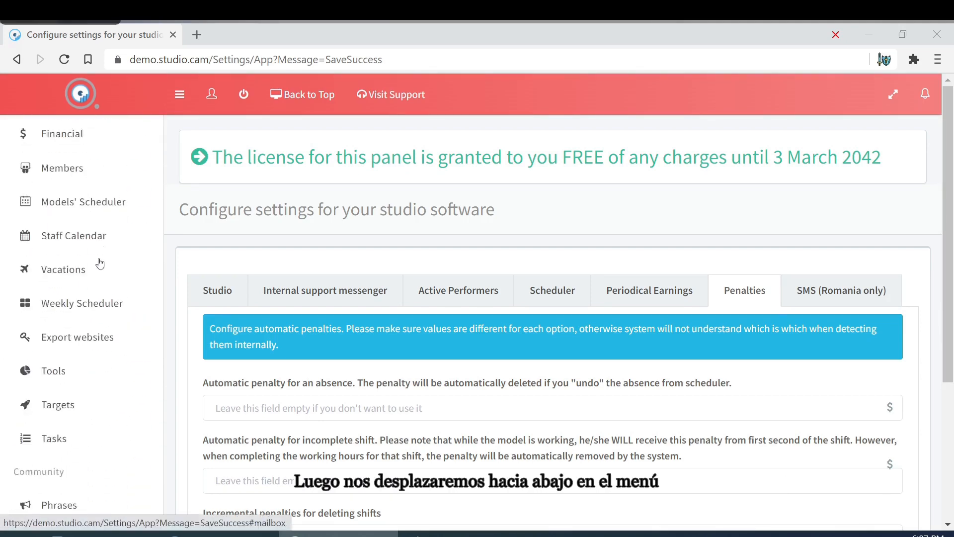
{"action": "scroll", "coordinate": [100, 263], "scroll_direction": "down", "scroll_amount": 1}
{"action": "scroll", "coordinate": [94, 348], "scroll_direction": "down", "scroll_amount": 4}
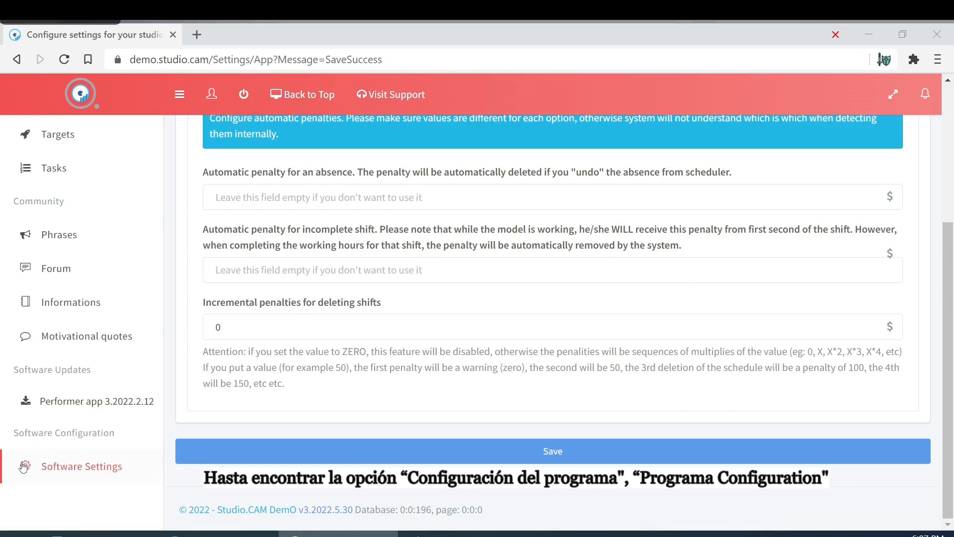
{"action": "left_click", "coordinate": [67, 472]}
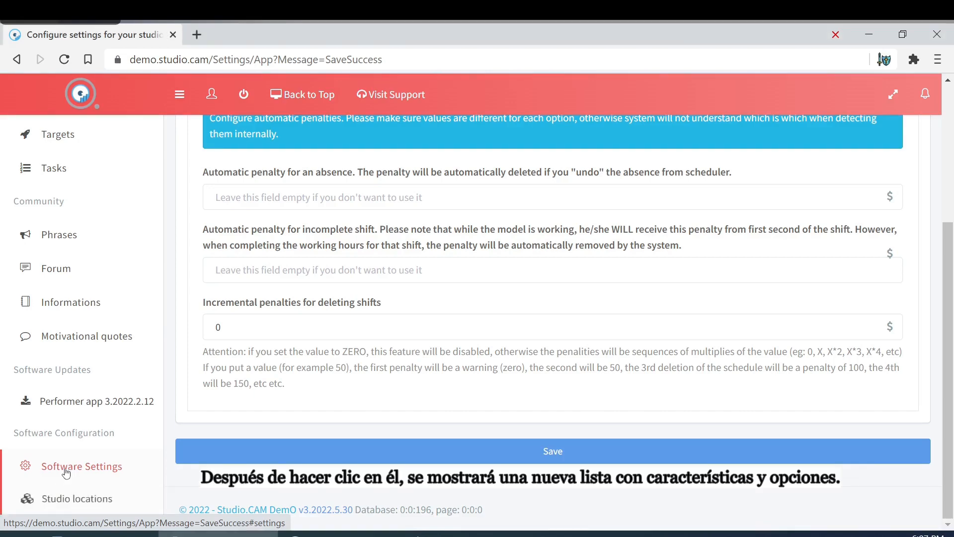
{"action": "scroll", "coordinate": [126, 457], "scroll_direction": "down", "scroll_amount": 7}
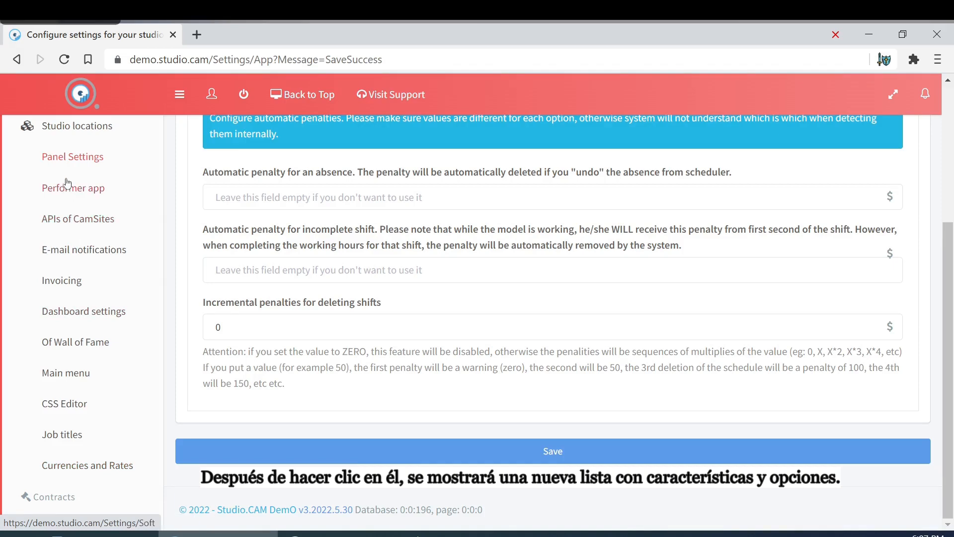
{"action": "left_click", "coordinate": [76, 138]}
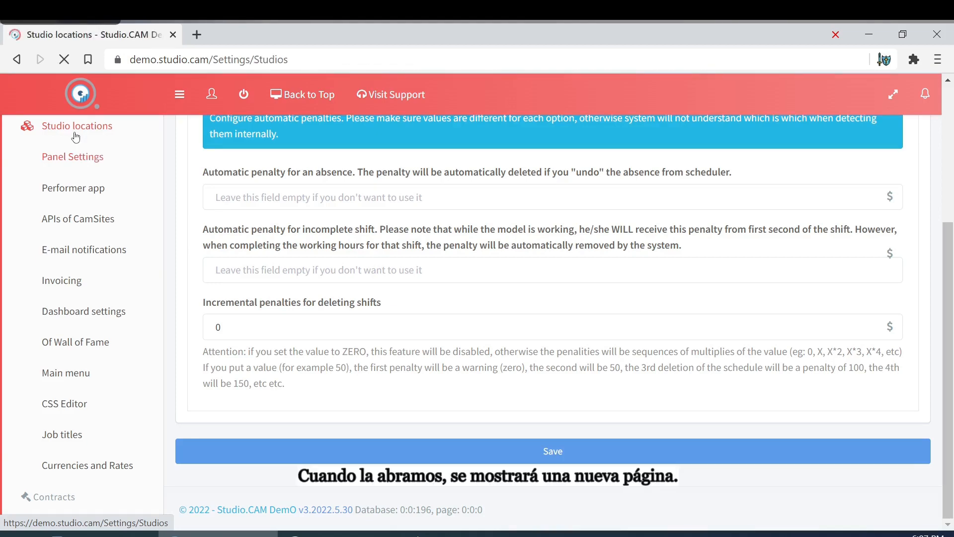
Edit the Venice studio, renaming it "Studio in Venice 12" and appending 12 to its address.
{"action": "scroll", "coordinate": [442, 226], "scroll_direction": "down", "scroll_amount": 5}
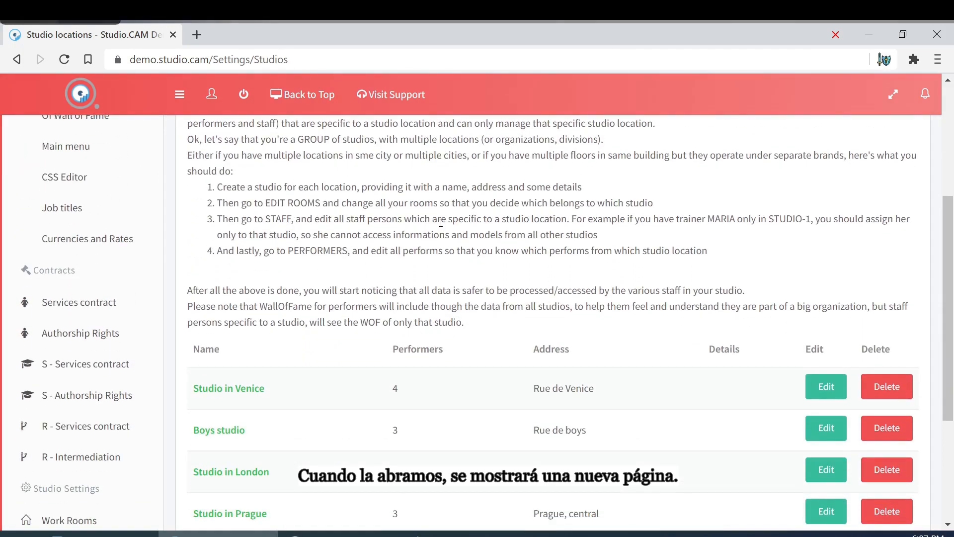
{"action": "scroll", "coordinate": [441, 223], "scroll_direction": "down", "scroll_amount": 3}
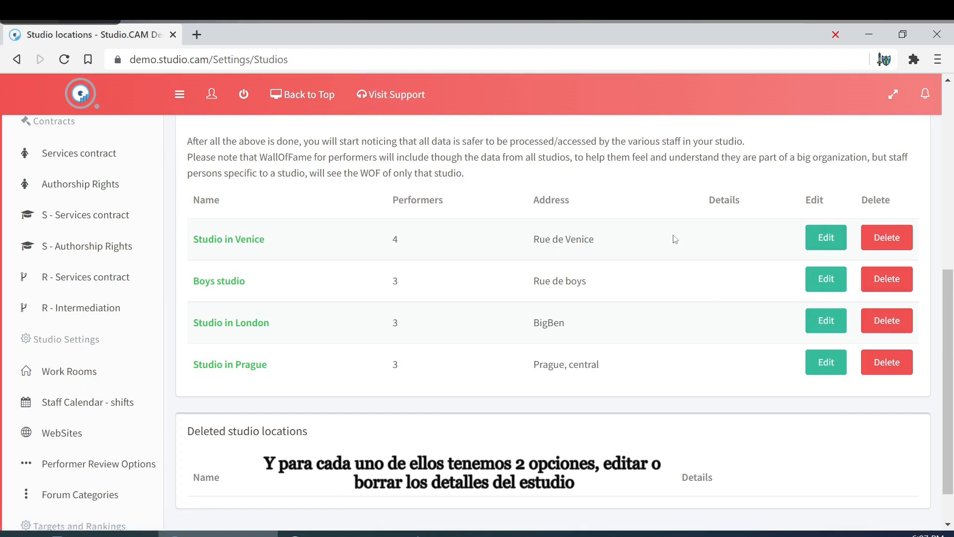
{"action": "left_click", "coordinate": [827, 238]}
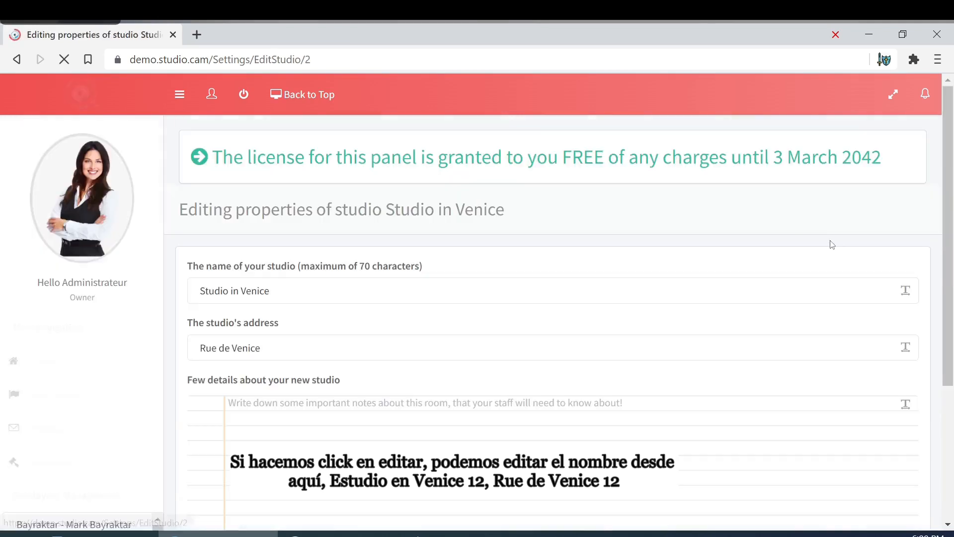
{"action": "left_click", "coordinate": [418, 285]}
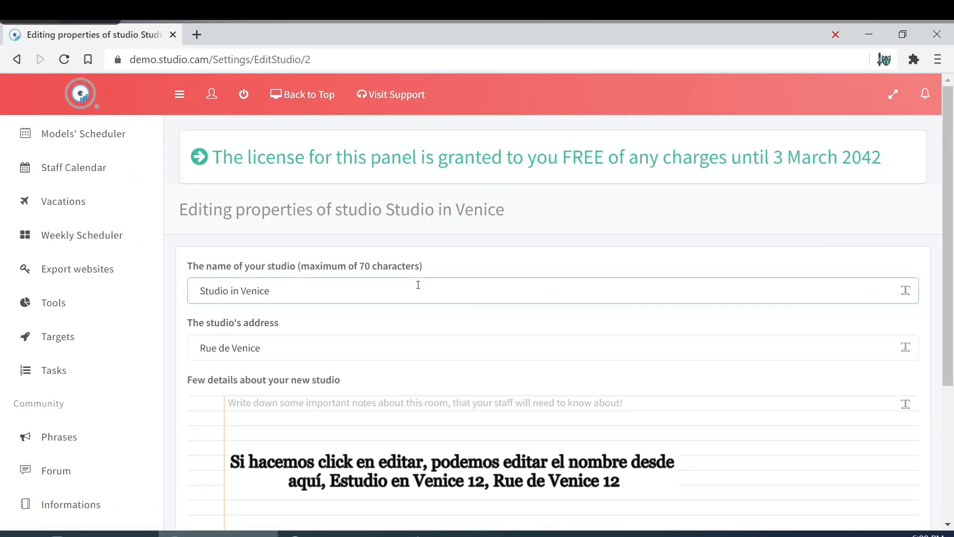
{"action": "type", "text": "12"}
{"action": "left_click", "coordinate": [305, 351]}
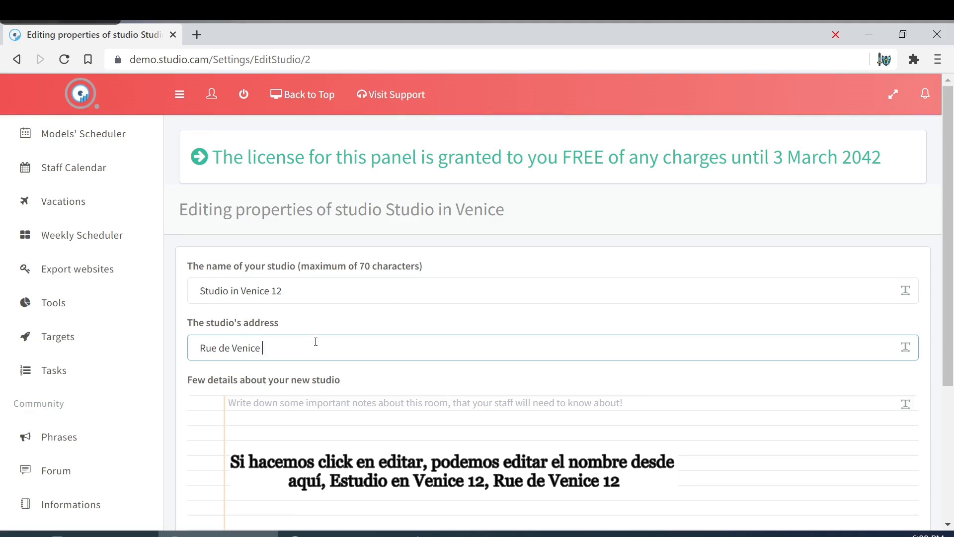
{"action": "type", "text": "12"}
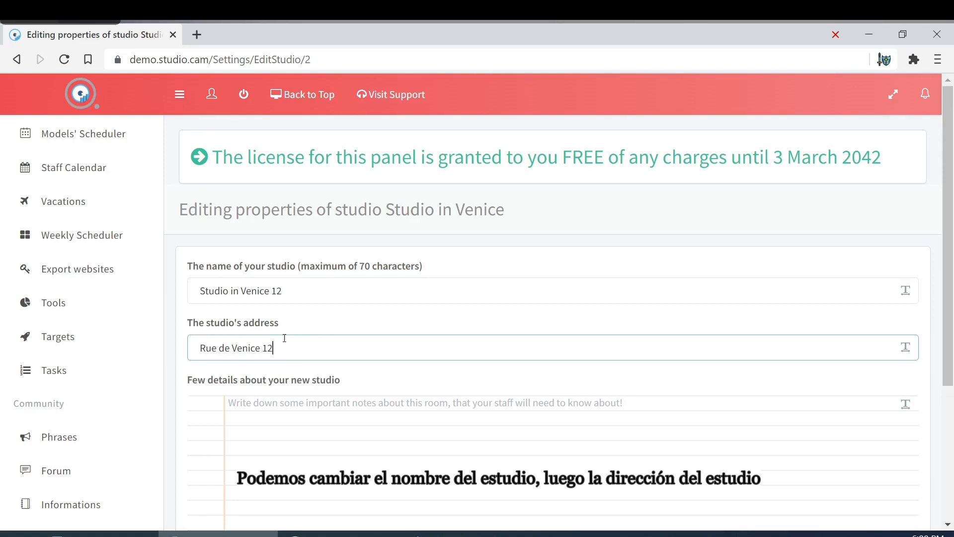
Save the Venice studio's edited properties and check its entry in the studio locations list.
{"action": "scroll", "coordinate": [330, 341], "scroll_direction": "down", "scroll_amount": 1}
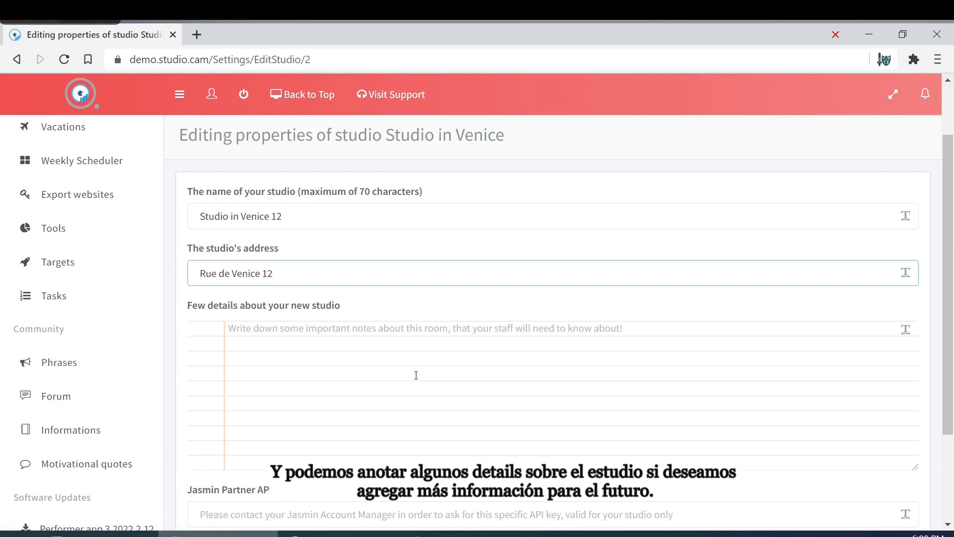
{"action": "scroll", "coordinate": [417, 375], "scroll_direction": "up", "scroll_amount": 2}
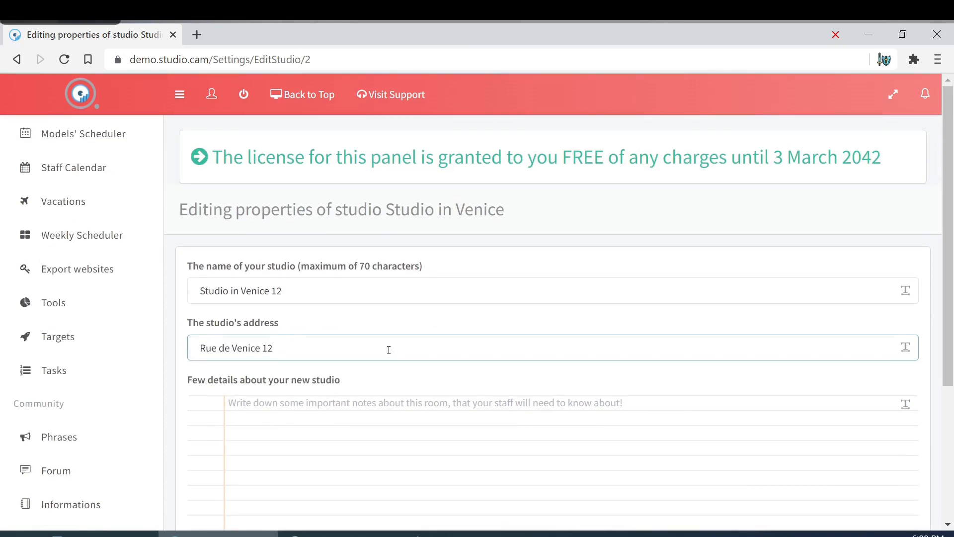
{"action": "scroll", "coordinate": [441, 388], "scroll_direction": "down", "scroll_amount": 4}
{"action": "left_click", "coordinate": [515, 431]}
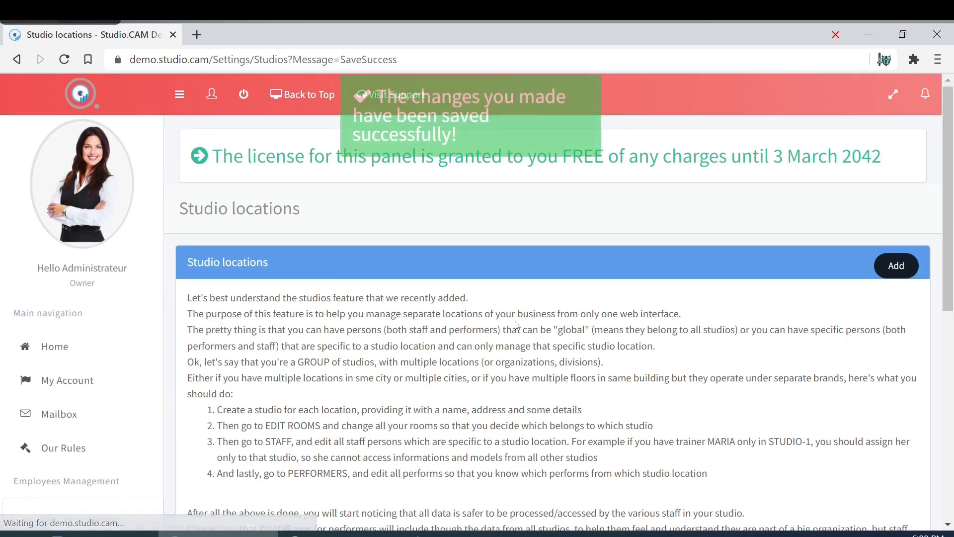
{"action": "scroll", "coordinate": [615, 326], "scroll_direction": "down", "scroll_amount": 6}
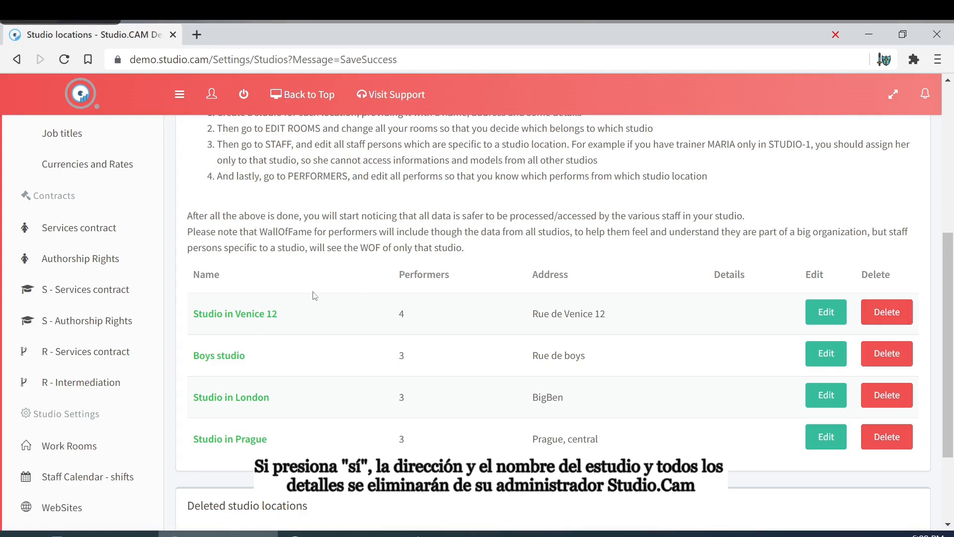
Open the Panel Settings page of the software configuration.
{"action": "scroll", "coordinate": [133, 285], "scroll_direction": "up", "scroll_amount": 2}
{"action": "scroll", "coordinate": [132, 285], "scroll_direction": "up", "scroll_amount": 7}
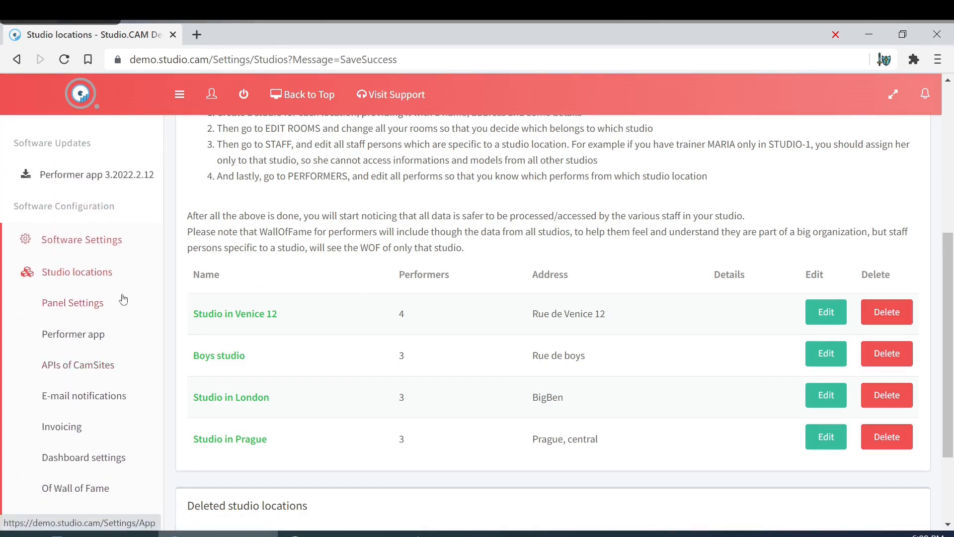
{"action": "left_click", "coordinate": [82, 303]}
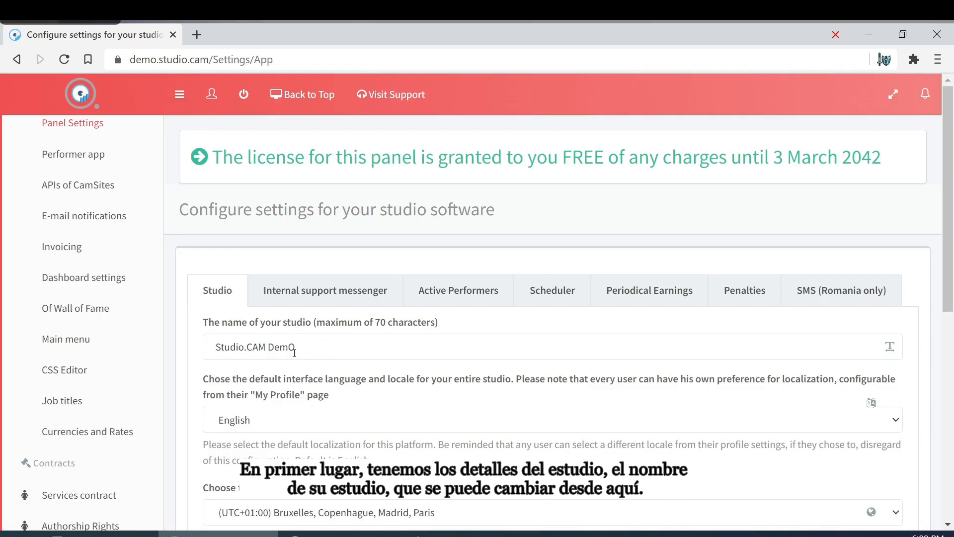
Change the name of the studio to "Studio.CAM Demo".
{"action": "left_click", "coordinate": [341, 344]}
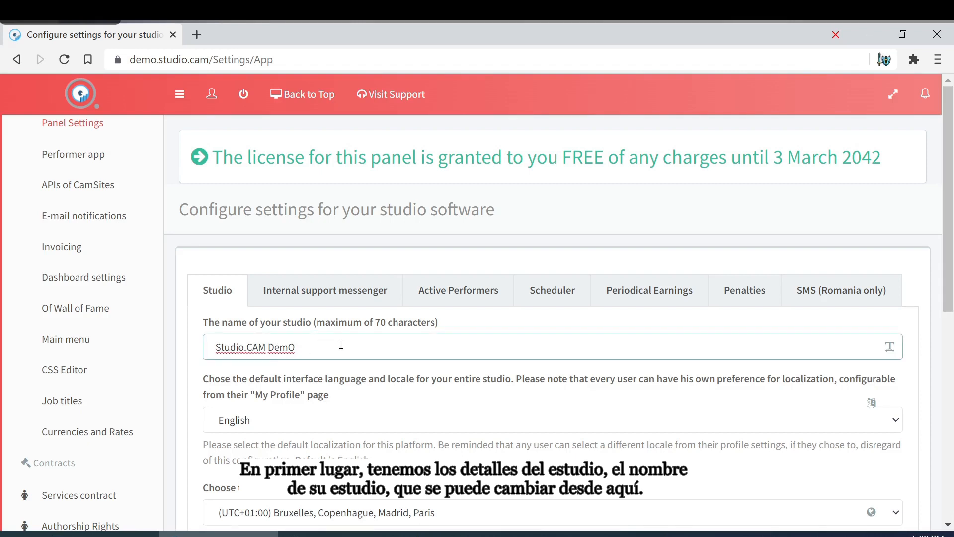
{"action": "scroll", "coordinate": [341, 345], "scroll_direction": "down", "scroll_amount": 3}
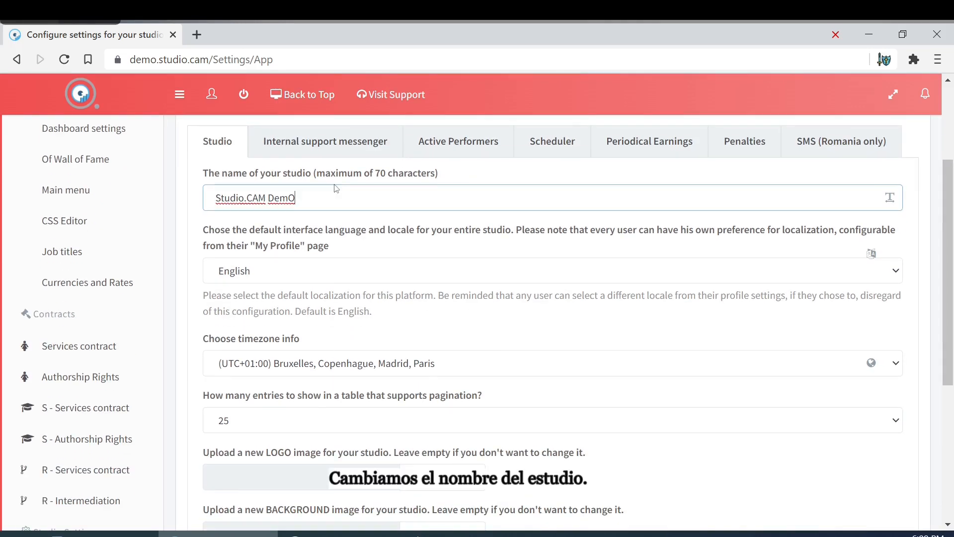
{"action": "key", "text": "BackSpace"}
{"action": "type", "text": "o"}
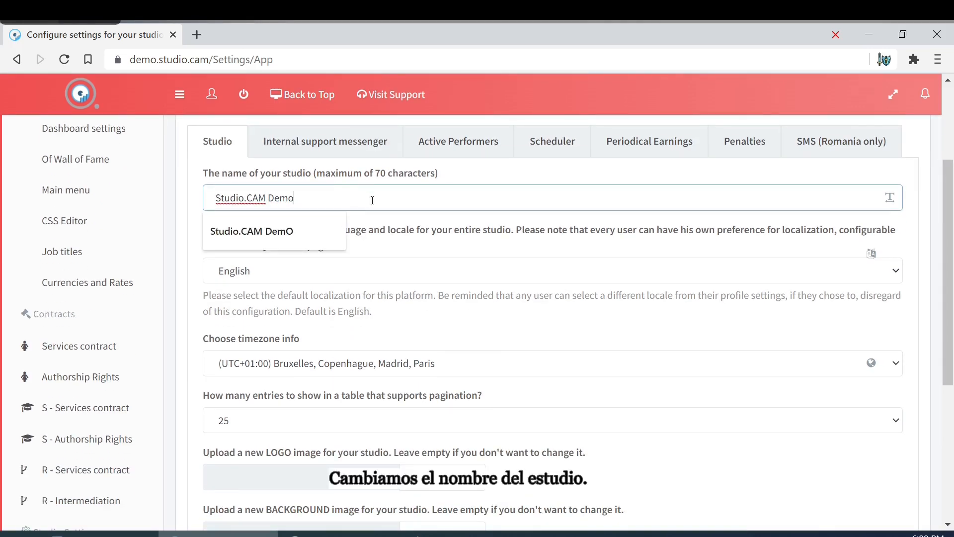
View the default interface languages and select the timezone (UTC+01:00) Bruxelles, Copenhague, Madrid, Paris.
{"action": "left_click", "coordinate": [437, 266]}
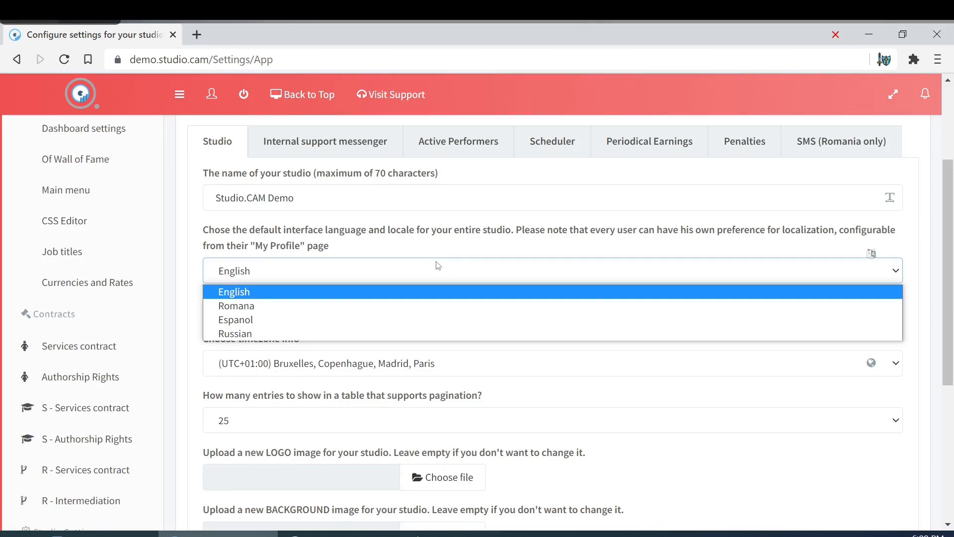
{"action": "left_click", "coordinate": [720, 367]}
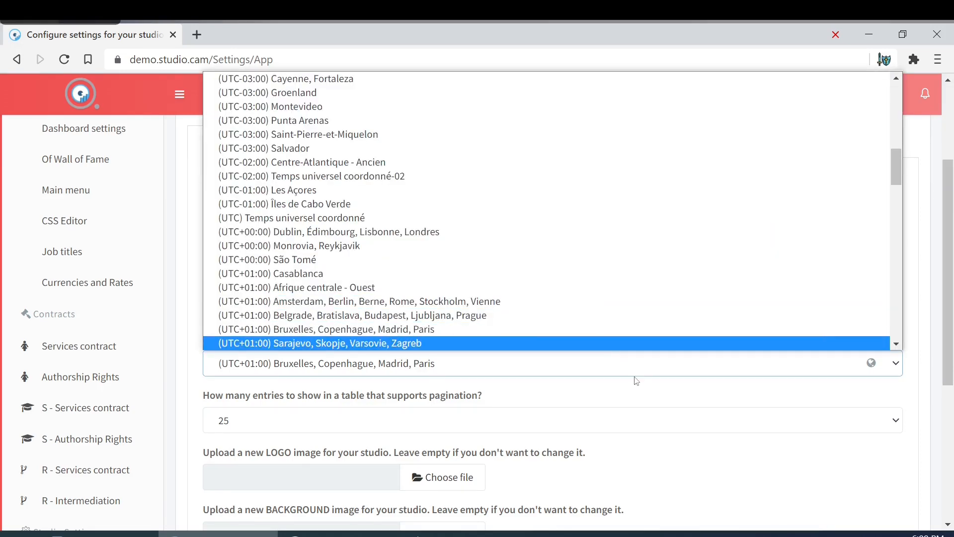
{"action": "left_click", "coordinate": [460, 329]}
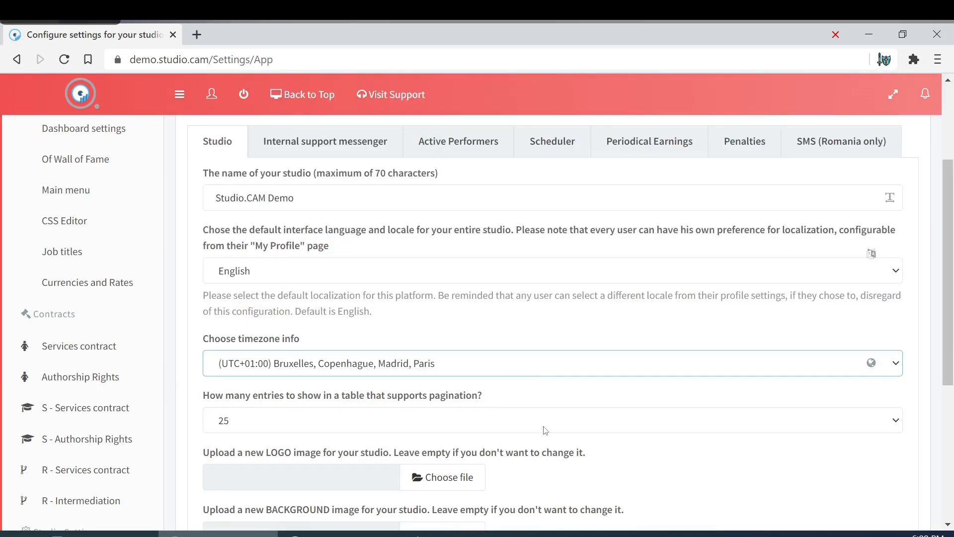
Examine the pagination, logo and background upload options, and check where the studio logo appears using a temporary second copy of the panel page.
{"action": "scroll", "coordinate": [546, 431], "scroll_direction": "down", "scroll_amount": 1}
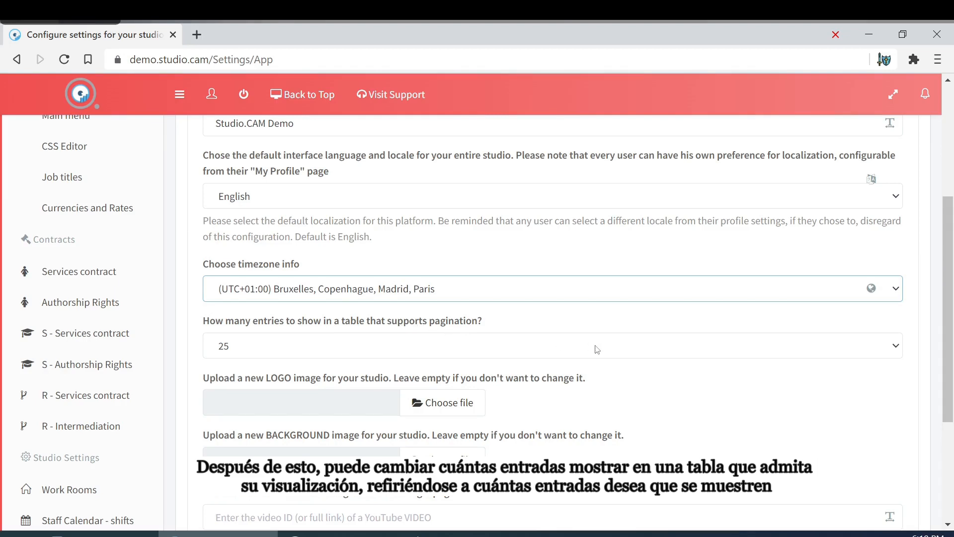
{"action": "scroll", "coordinate": [598, 348], "scroll_direction": "down", "scroll_amount": 3}
{"action": "scroll", "coordinate": [615, 343], "scroll_direction": "up", "scroll_amount": 1}
{"action": "scroll", "coordinate": [615, 326], "scroll_direction": "up", "scroll_amount": 1}
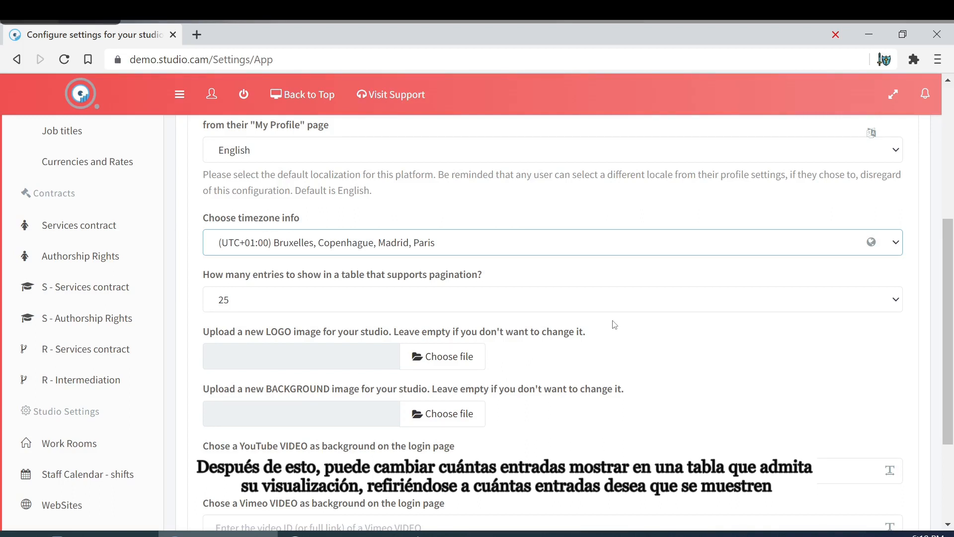
{"action": "scroll", "coordinate": [546, 319], "scroll_direction": "down", "scroll_amount": 1}
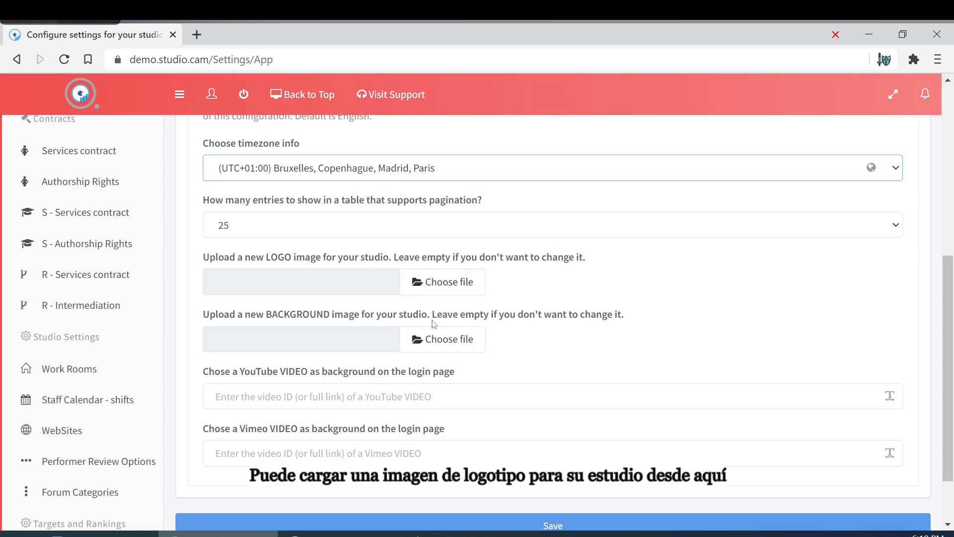
{"action": "middle_click", "coordinate": [211, 94]}
{"action": "scroll", "coordinate": [211, 94], "scroll_direction": "up", "scroll_amount": 1}
{"action": "left_click", "coordinate": [217, 39]}
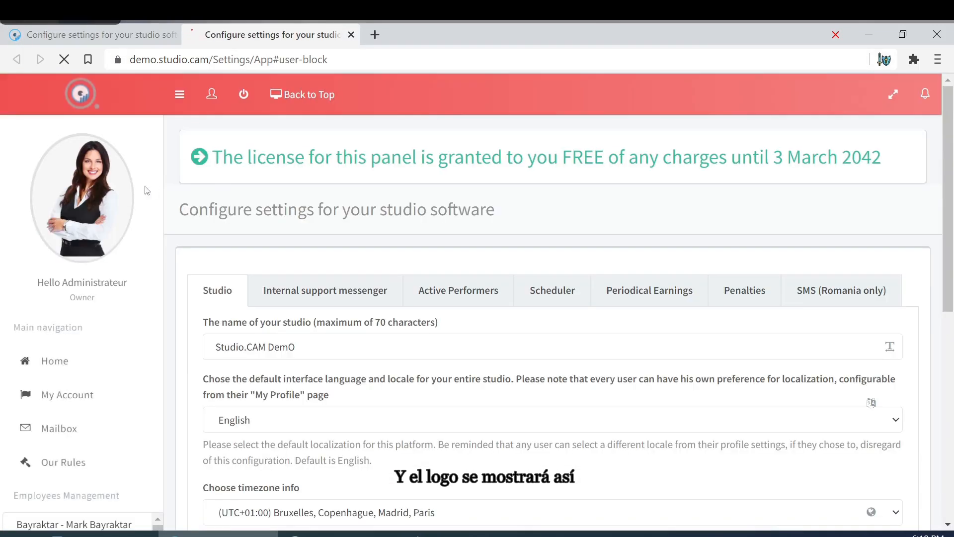
{"action": "scroll", "coordinate": [145, 187], "scroll_direction": "down", "scroll_amount": 5}
{"action": "scroll", "coordinate": [101, 189], "scroll_direction": "down", "scroll_amount": 10}
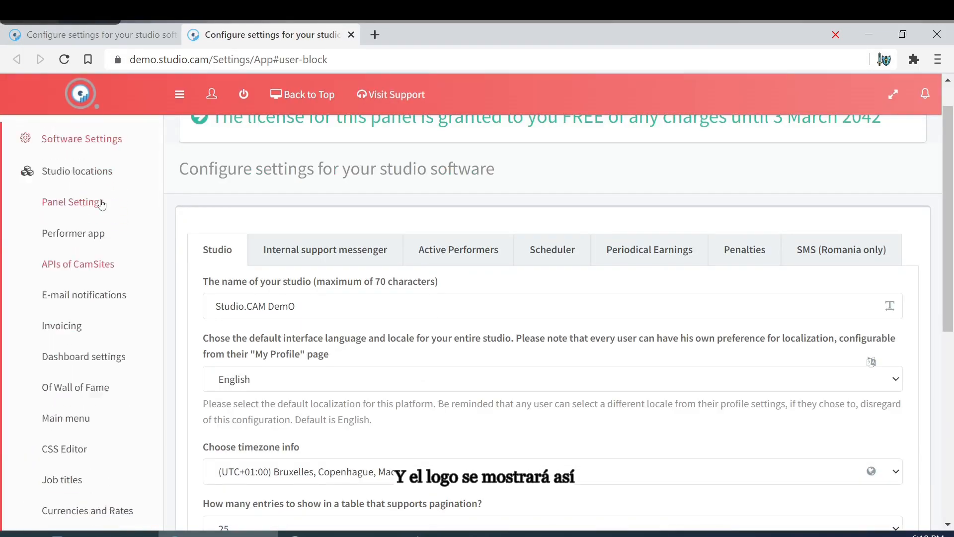
{"action": "scroll", "coordinate": [104, 184], "scroll_direction": "up", "scroll_amount": 20}
{"action": "scroll", "coordinate": [108, 180], "scroll_direction": "up", "scroll_amount": 1}
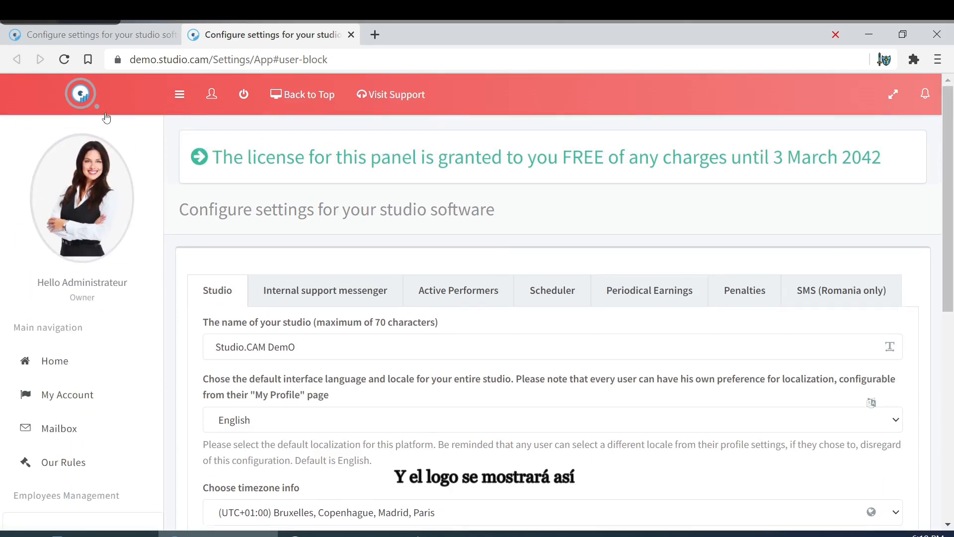
{"action": "left_click", "coordinate": [351, 35]}
Review the YouTube and Vimeo login background fields, leave both empty, and save the studio settings.
{"action": "scroll", "coordinate": [454, 324], "scroll_direction": "down", "scroll_amount": 1}
{"action": "scroll", "coordinate": [454, 325], "scroll_direction": "down", "scroll_amount": 1}
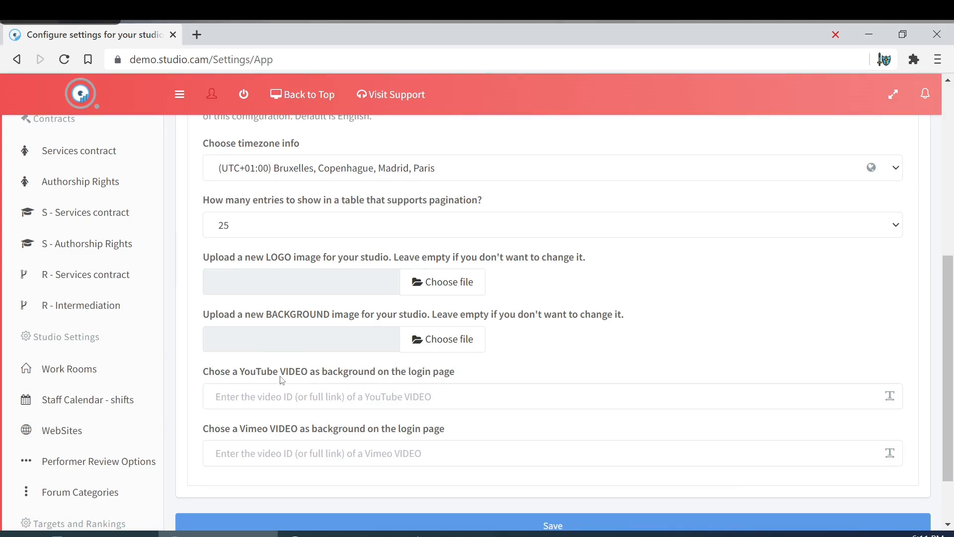
{"action": "scroll", "coordinate": [250, 373], "scroll_direction": "down", "scroll_amount": 2}
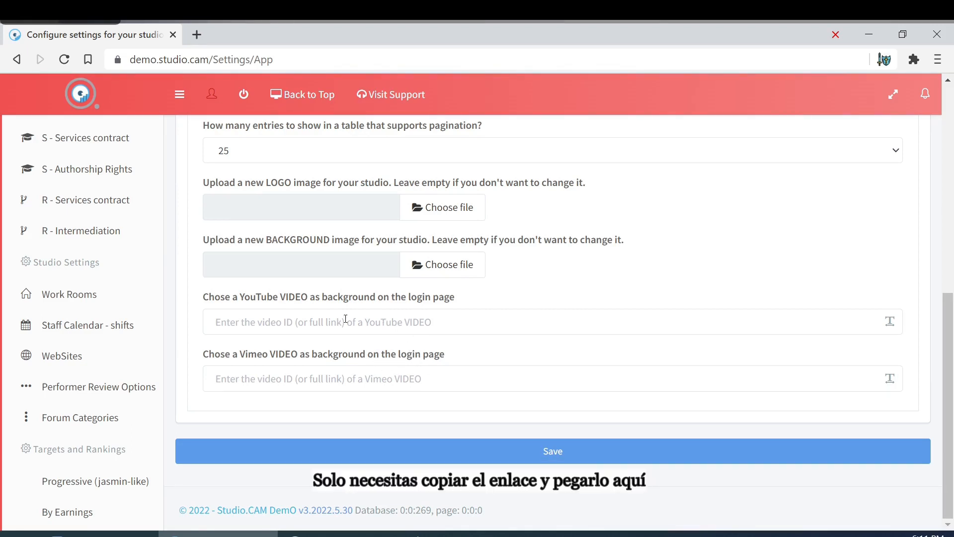
{"action": "left_click", "coordinate": [413, 321]}
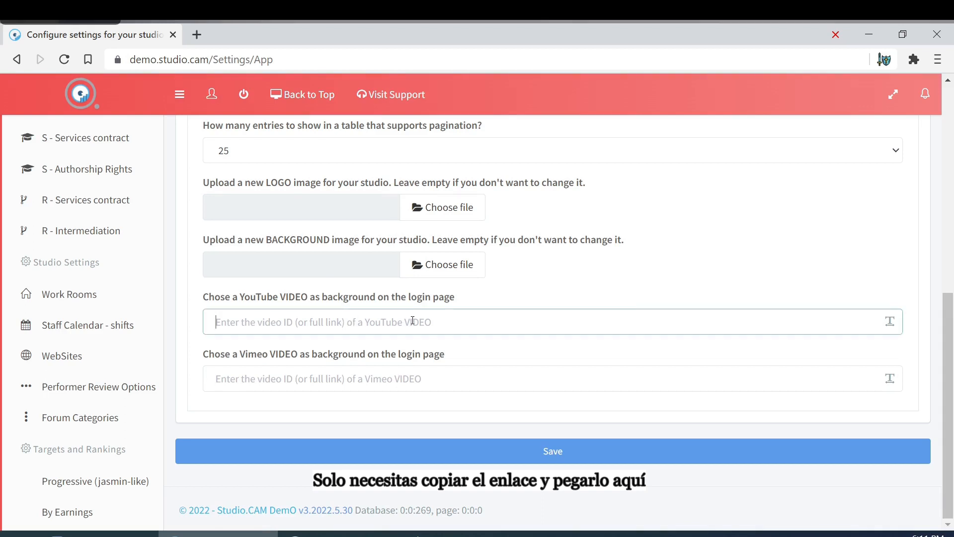
{"action": "left_click", "coordinate": [422, 383]}
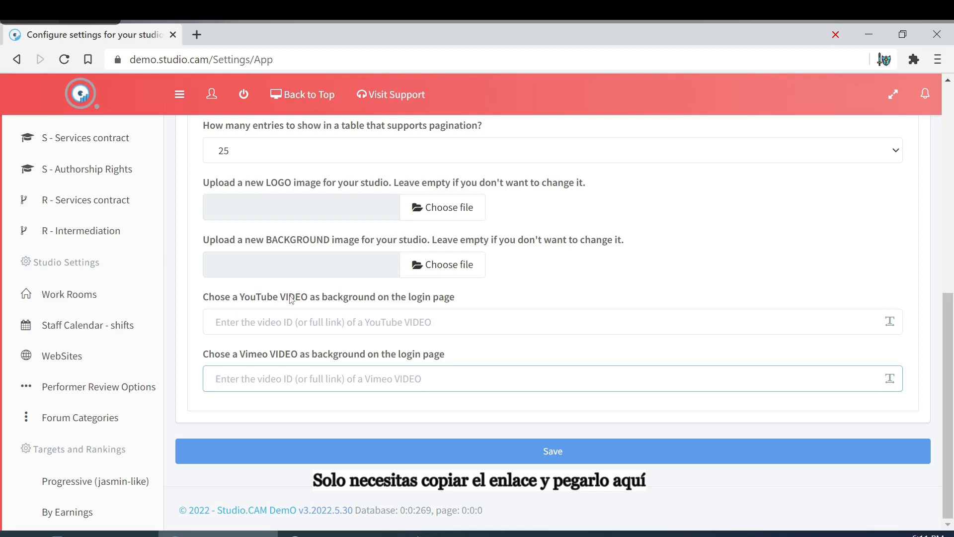
{"action": "left_click", "coordinate": [571, 453]}
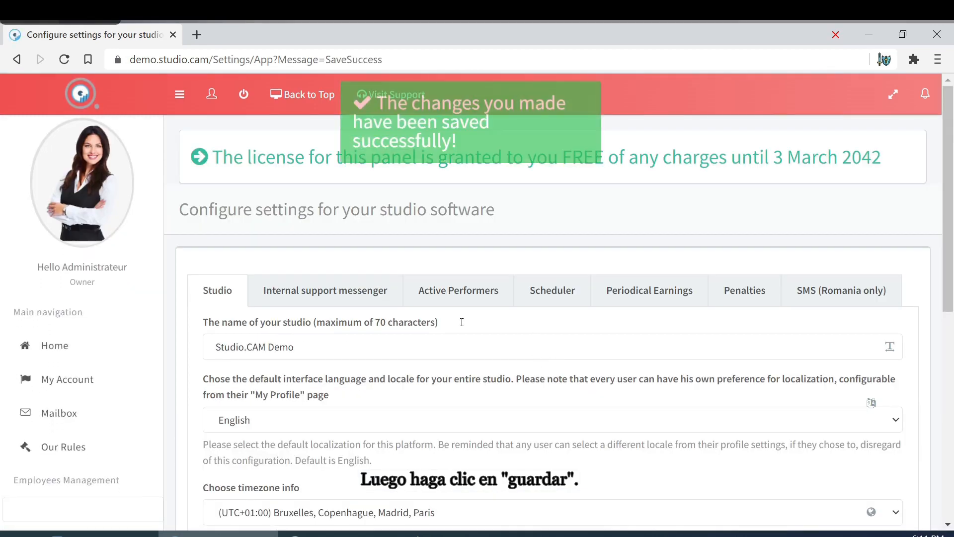
Review the internal support messenger settings, view the Pidgin messenger options, leave it at No, and save the settings.
{"action": "left_click", "coordinate": [338, 292]}
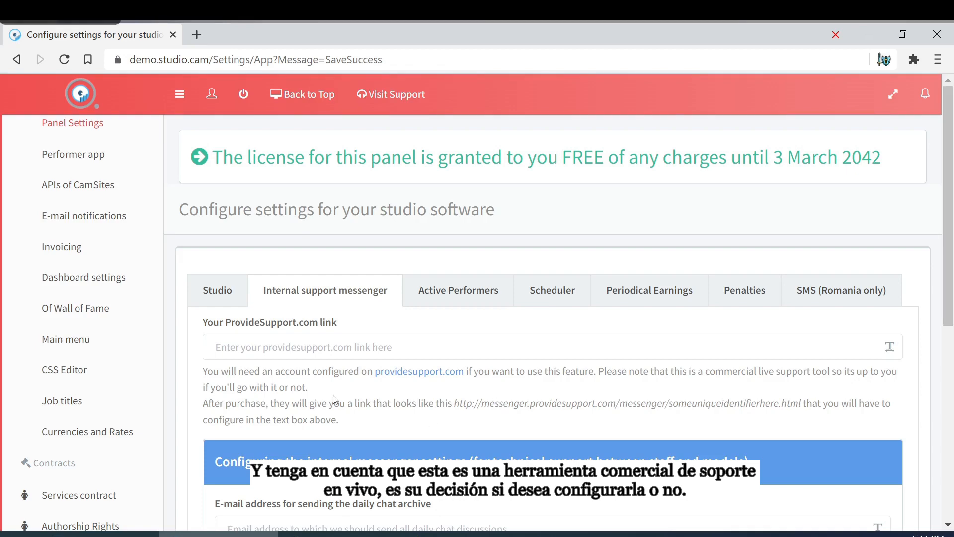
{"action": "scroll", "coordinate": [351, 398], "scroll_direction": "down", "scroll_amount": 3}
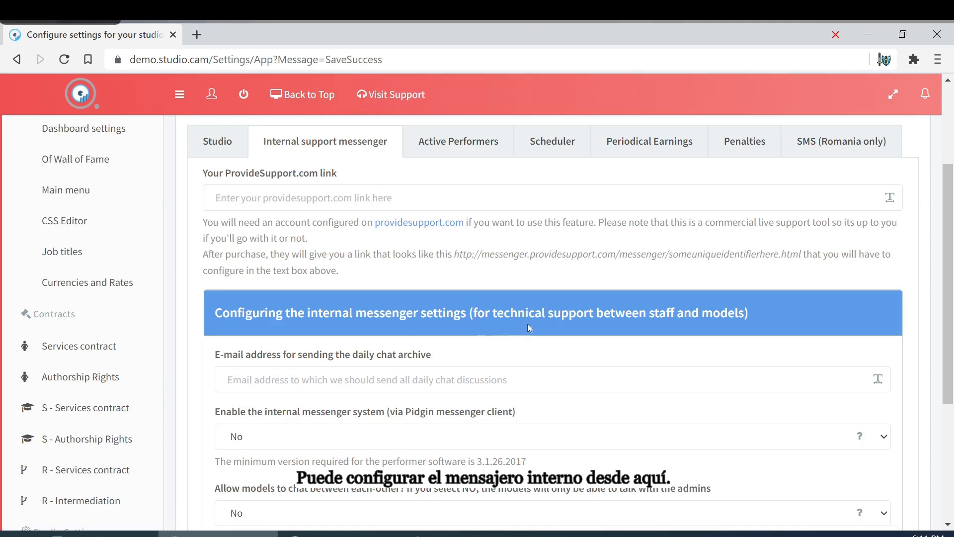
{"action": "scroll", "coordinate": [539, 339], "scroll_direction": "down", "scroll_amount": 2}
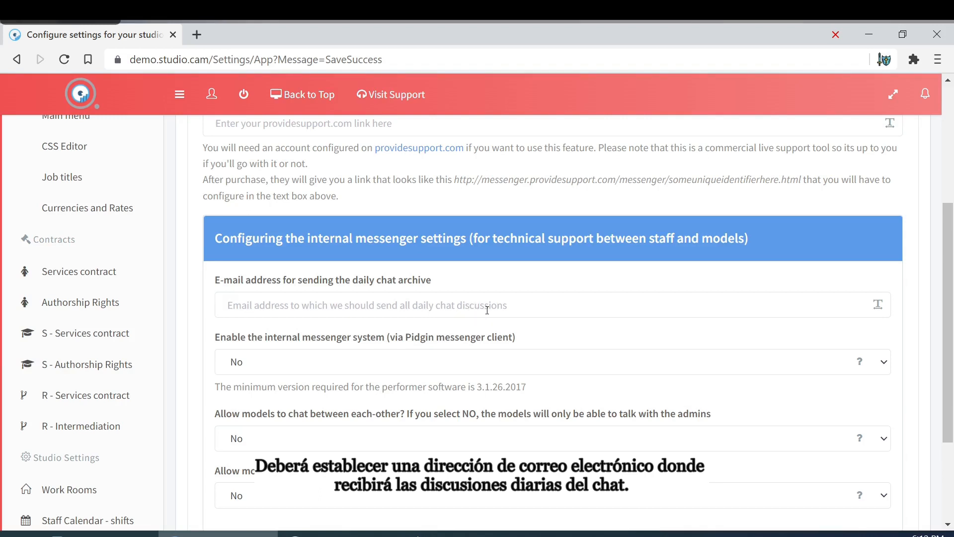
{"action": "scroll", "coordinate": [396, 337], "scroll_direction": "down", "scroll_amount": 1}
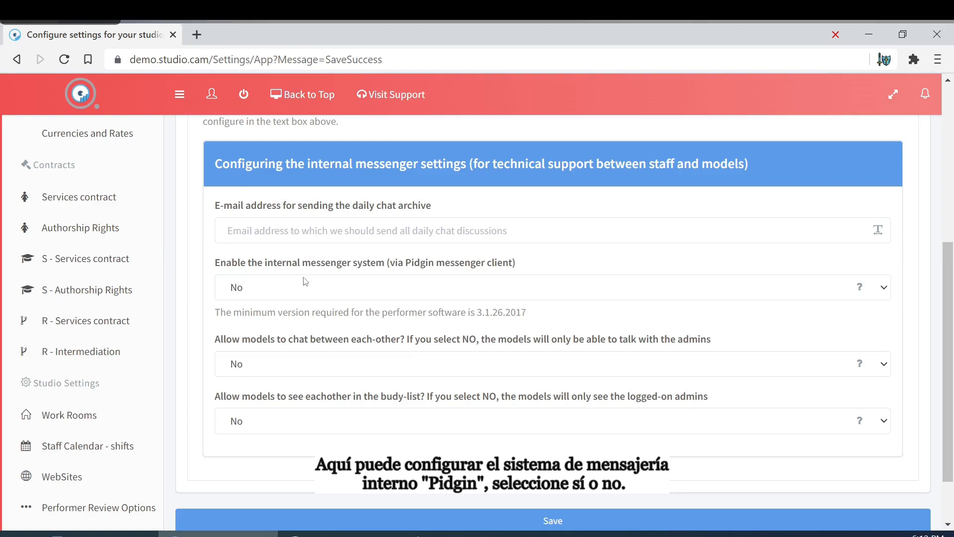
{"action": "left_click", "coordinate": [368, 282]}
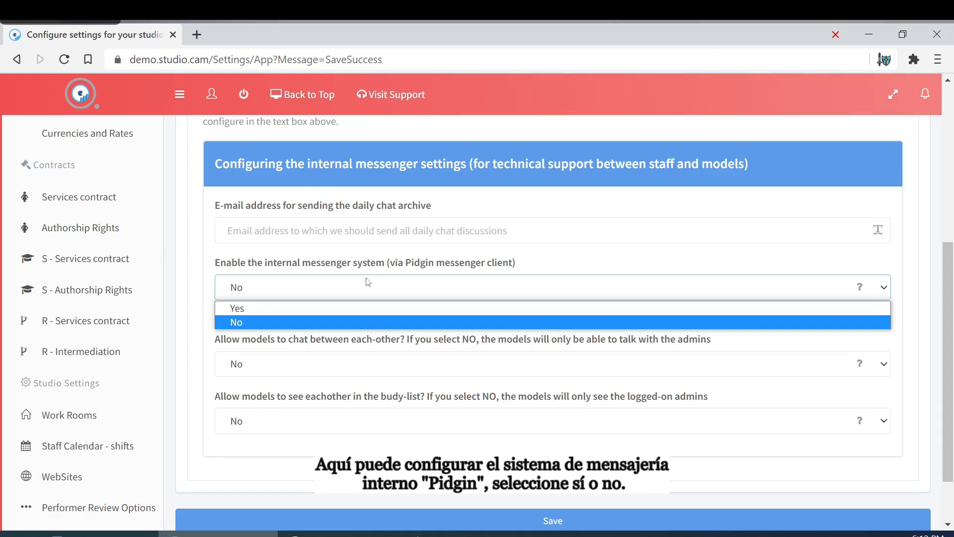
{"action": "left_click", "coordinate": [369, 282]}
{"action": "scroll", "coordinate": [340, 369], "scroll_direction": "down", "scroll_amount": 1}
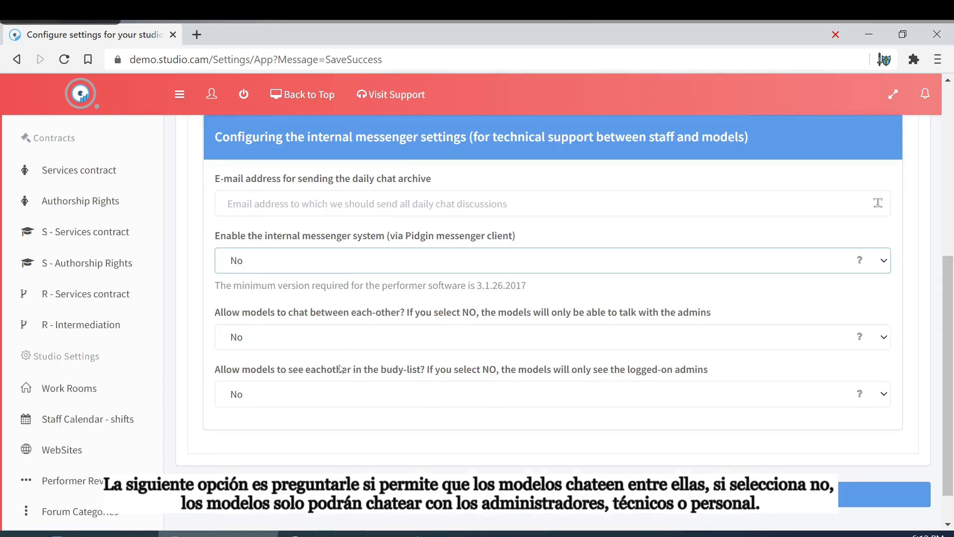
{"action": "scroll", "coordinate": [341, 369], "scroll_direction": "down", "scroll_amount": 2}
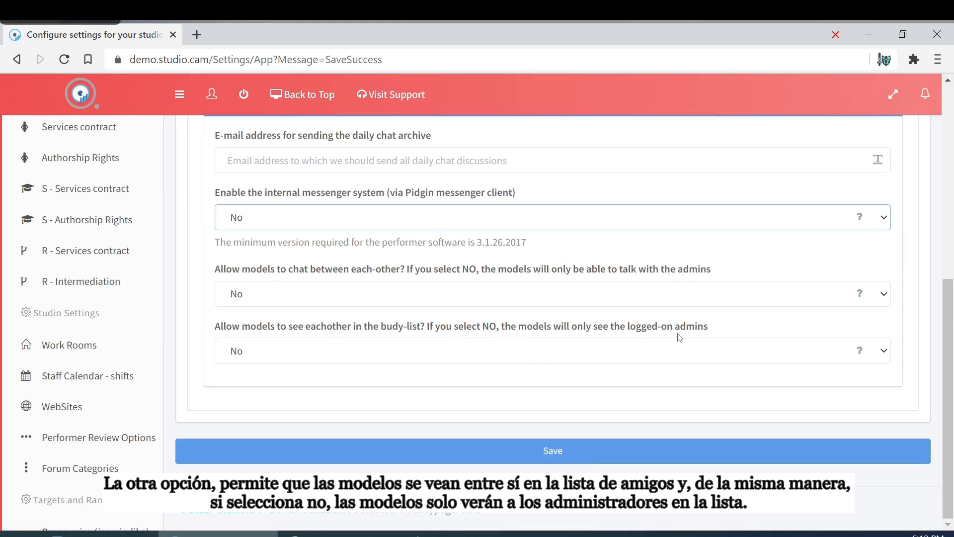
{"action": "left_click", "coordinate": [606, 443]}
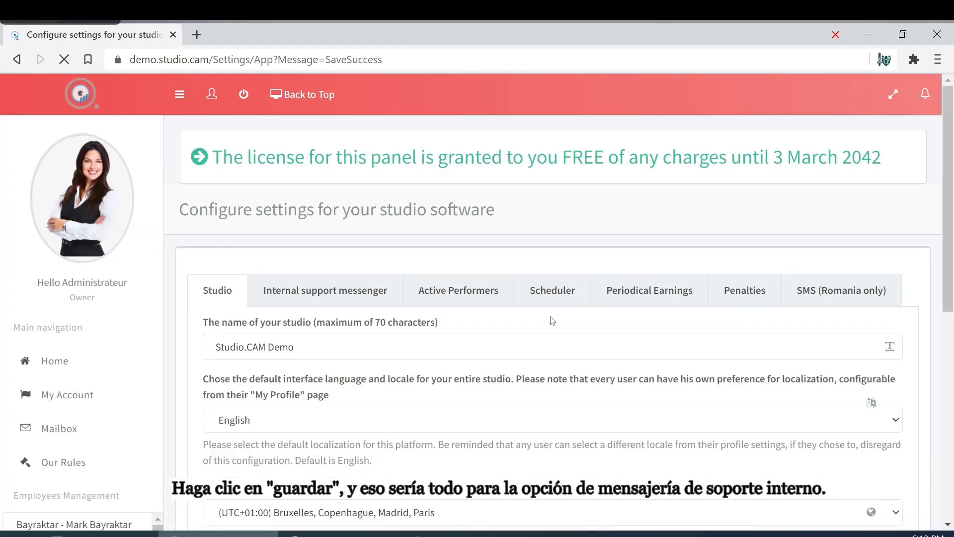
Review the Active Performers password and profile picture options, and check where the profile picture appears using a temporary second copy of the panel.
{"action": "left_click", "coordinate": [450, 297]}
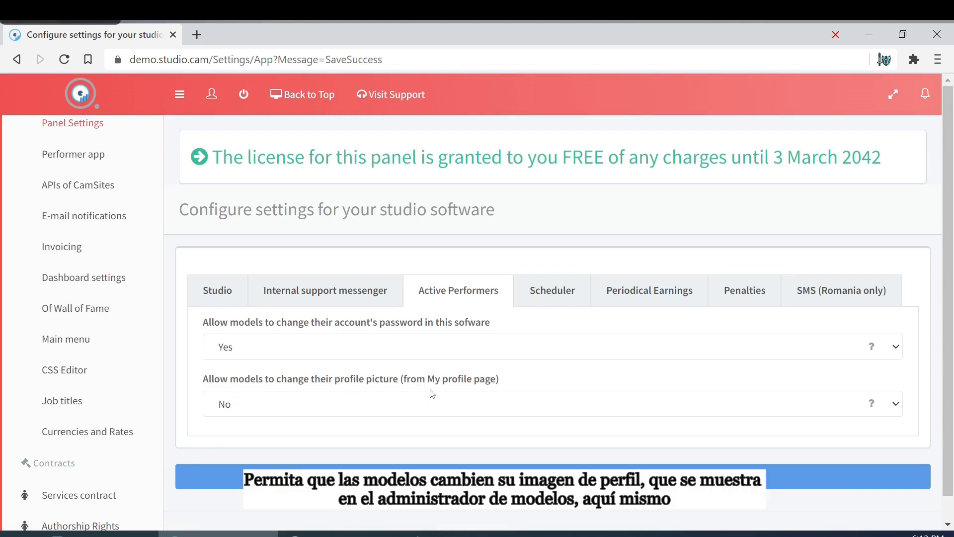
{"action": "left_click", "coordinate": [212, 94]}
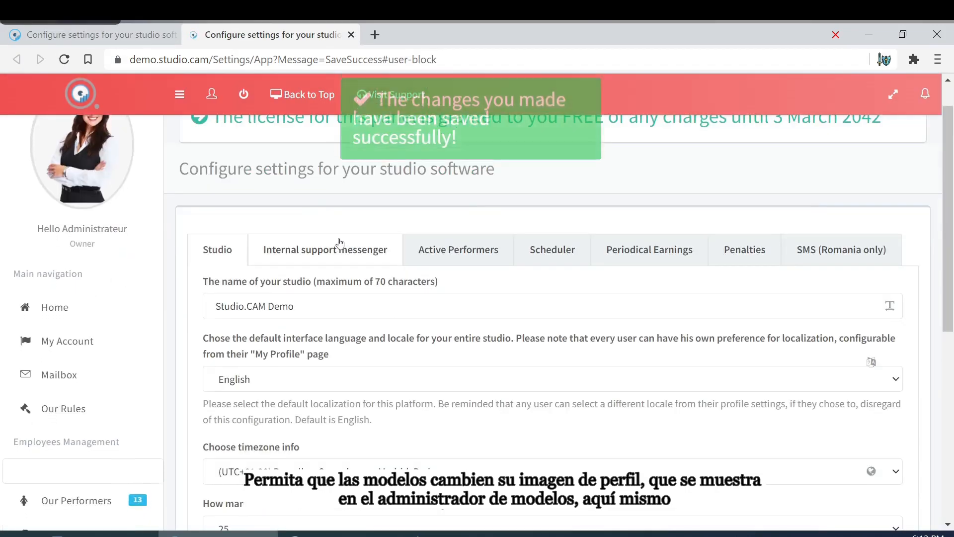
{"action": "scroll", "coordinate": [92, 191], "scroll_direction": "down", "scroll_amount": 10}
{"action": "scroll", "coordinate": [121, 282], "scroll_direction": "up", "scroll_amount": 10}
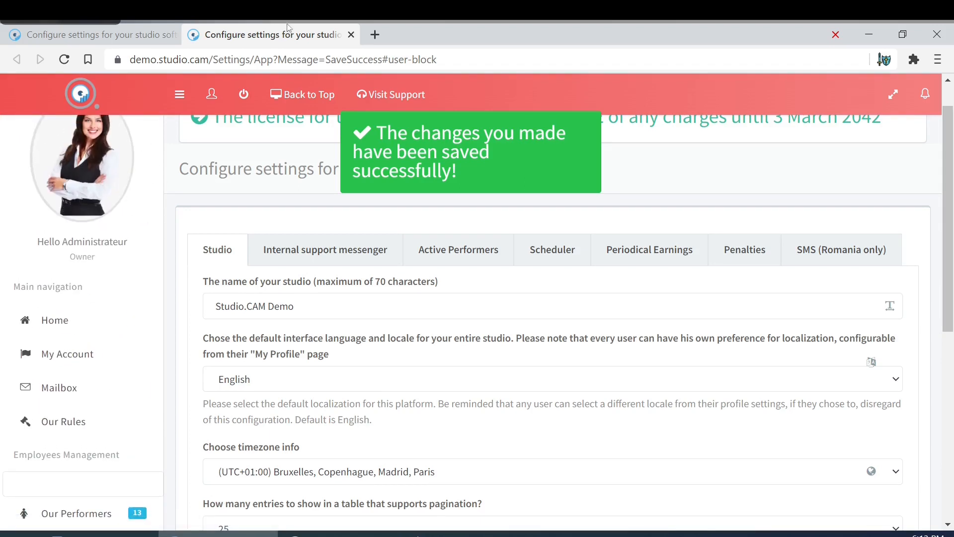
{"action": "left_click", "coordinate": [352, 35]}
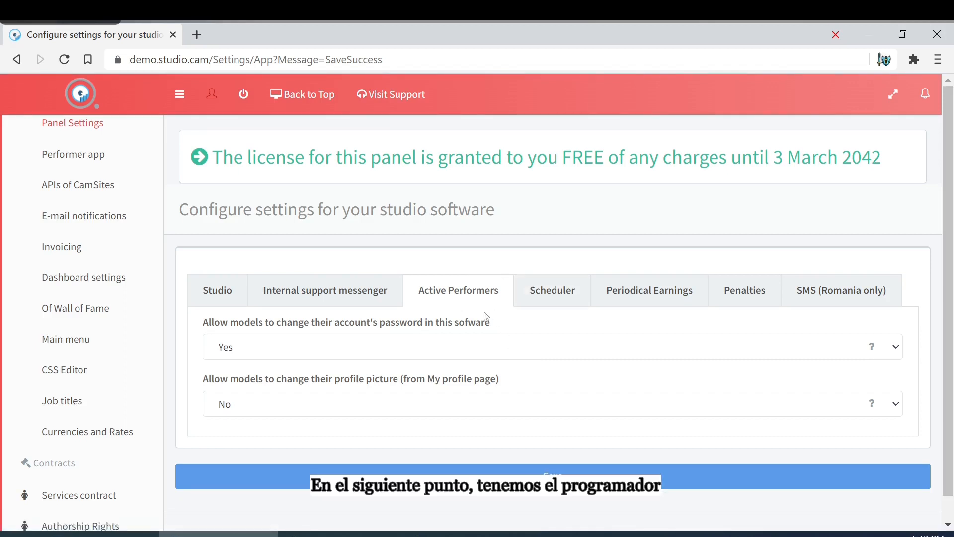
Open the Scheduler settings and, in a second copy of the panel, view the models' scheduler for Boys studio.
{"action": "left_click", "coordinate": [562, 298]}
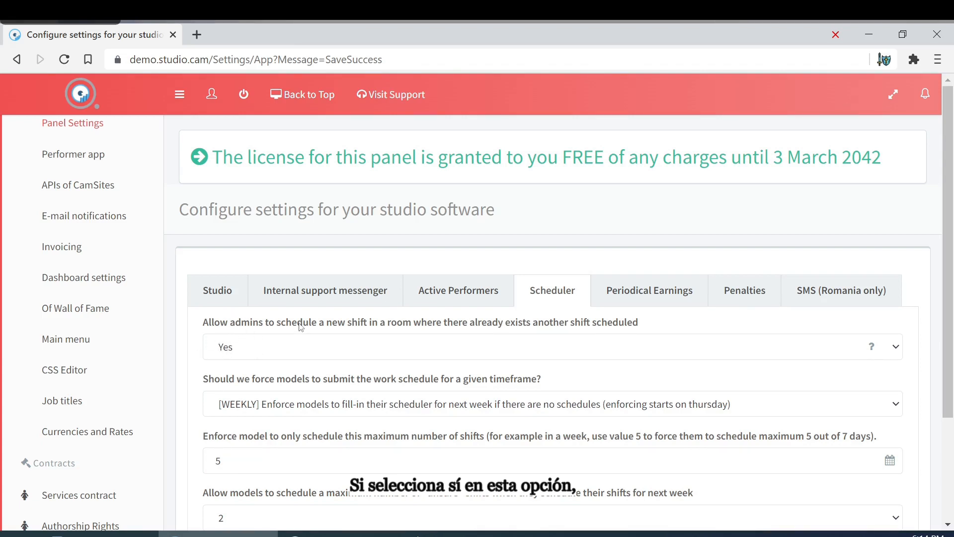
{"action": "left_click", "coordinate": [213, 96]}
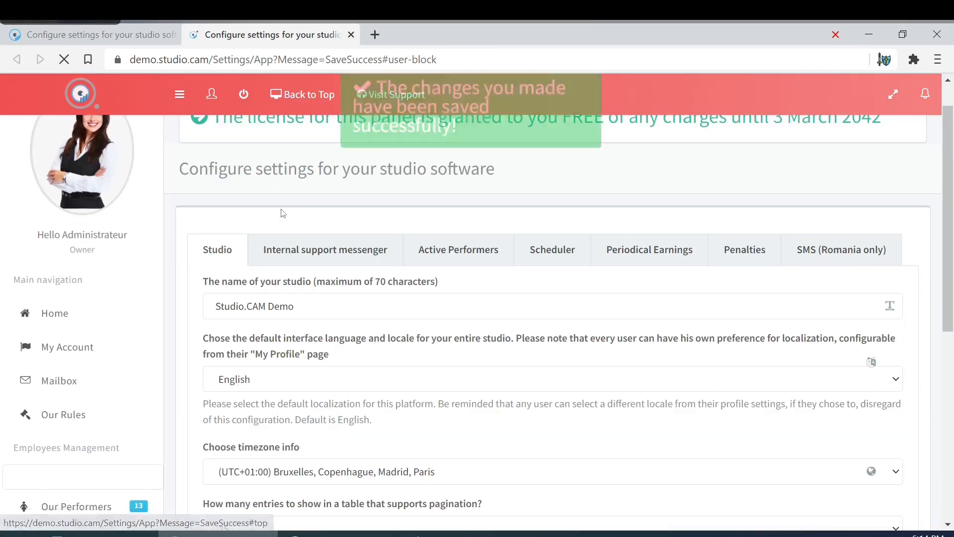
{"action": "scroll", "coordinate": [171, 269], "scroll_direction": "down", "scroll_amount": 3}
{"action": "scroll", "coordinate": [171, 270], "scroll_direction": "up", "scroll_amount": 3}
{"action": "scroll", "coordinate": [124, 278], "scroll_direction": "up", "scroll_amount": 7}
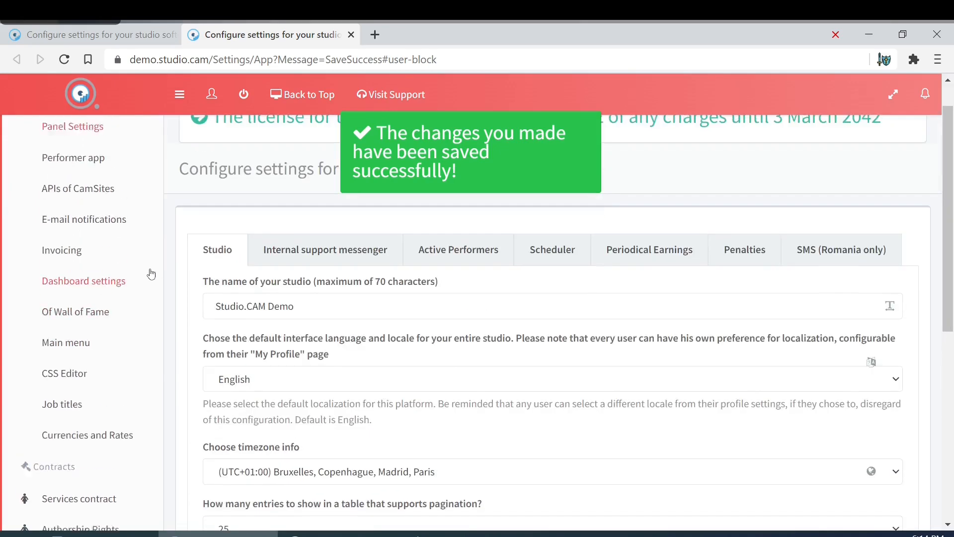
{"action": "scroll", "coordinate": [107, 293], "scroll_direction": "up", "scroll_amount": 10}
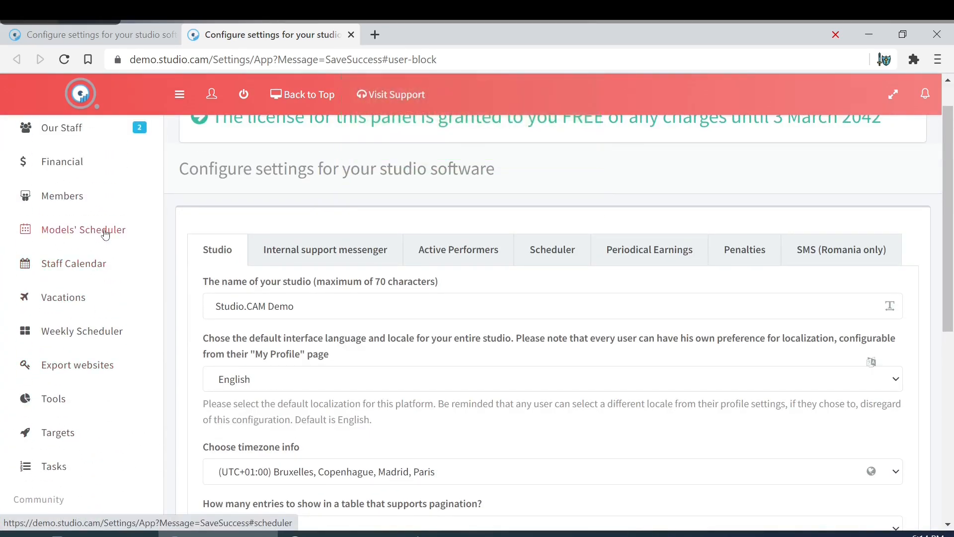
{"action": "left_click", "coordinate": [102, 230]}
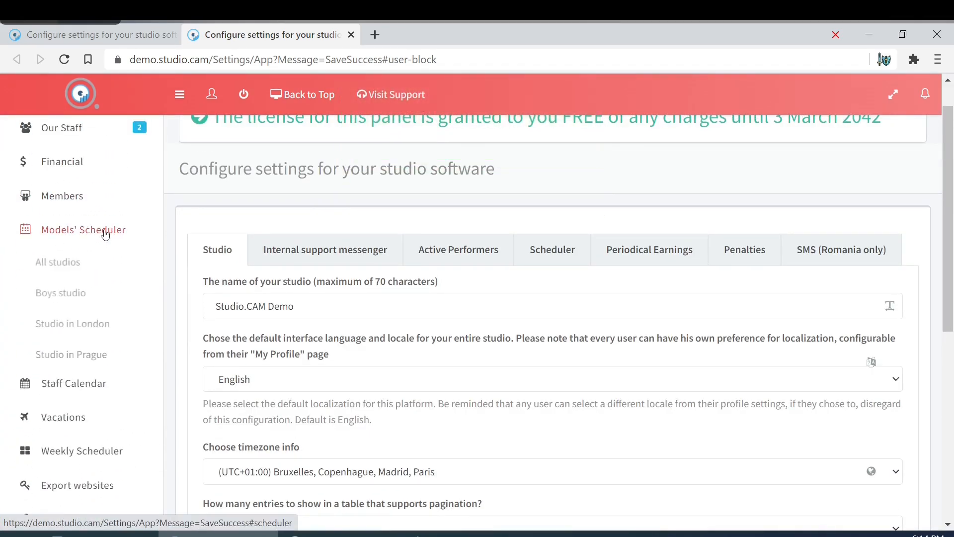
{"action": "left_click", "coordinate": [83, 295]}
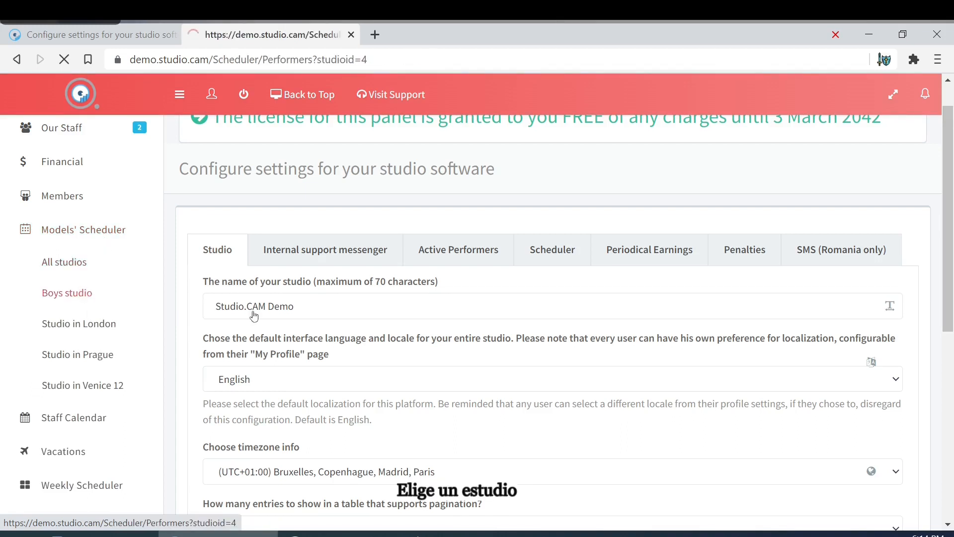
{"action": "scroll", "coordinate": [403, 326], "scroll_direction": "down", "scroll_amount": 2}
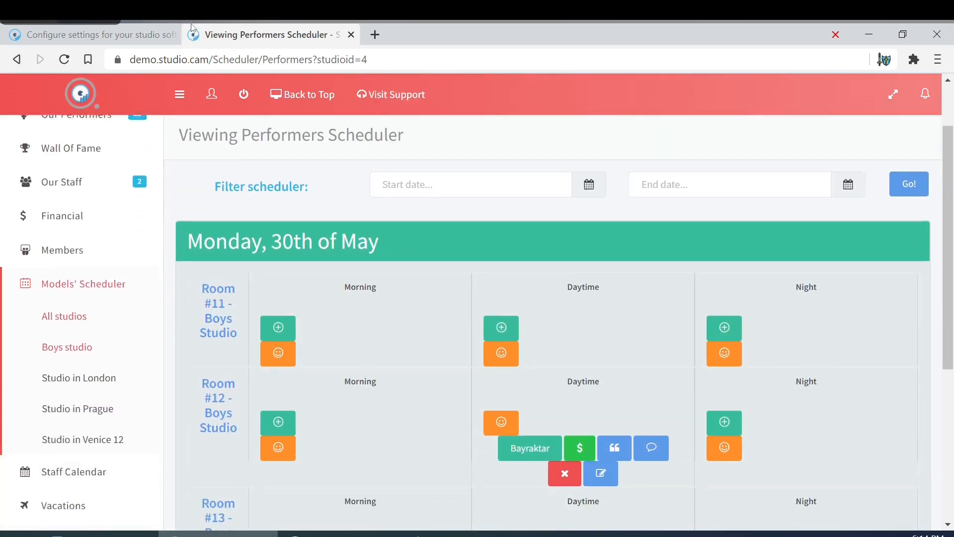
Examine the new shift form for the morning shift in Room #11, dismiss it without adding a shift, and close the scheduler copy.
{"action": "left_click", "coordinate": [106, 33]}
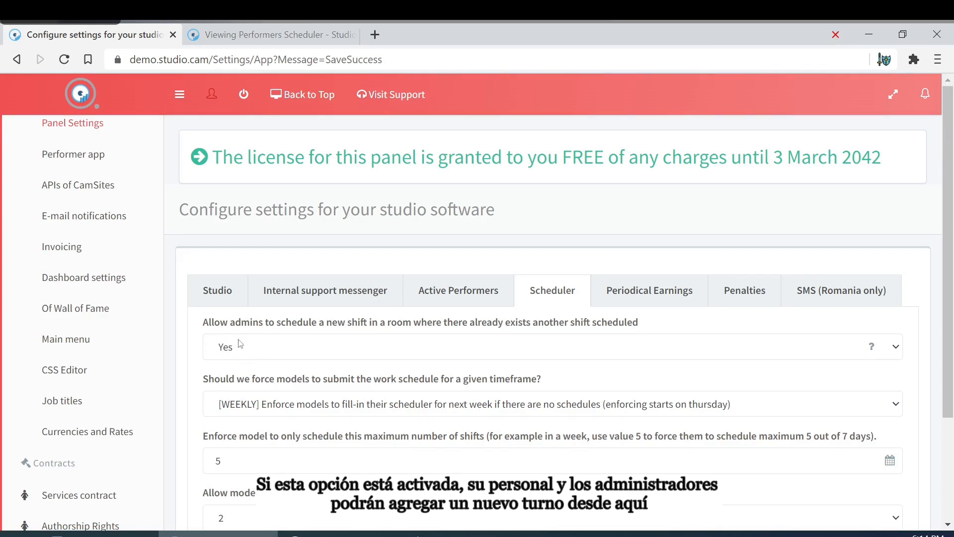
{"action": "left_click", "coordinate": [213, 28]}
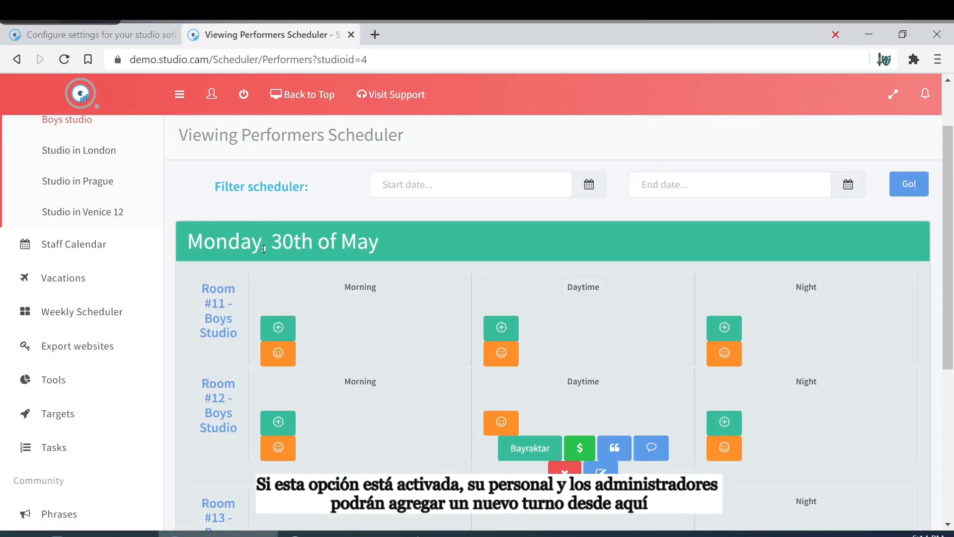
{"action": "left_click", "coordinate": [279, 328]}
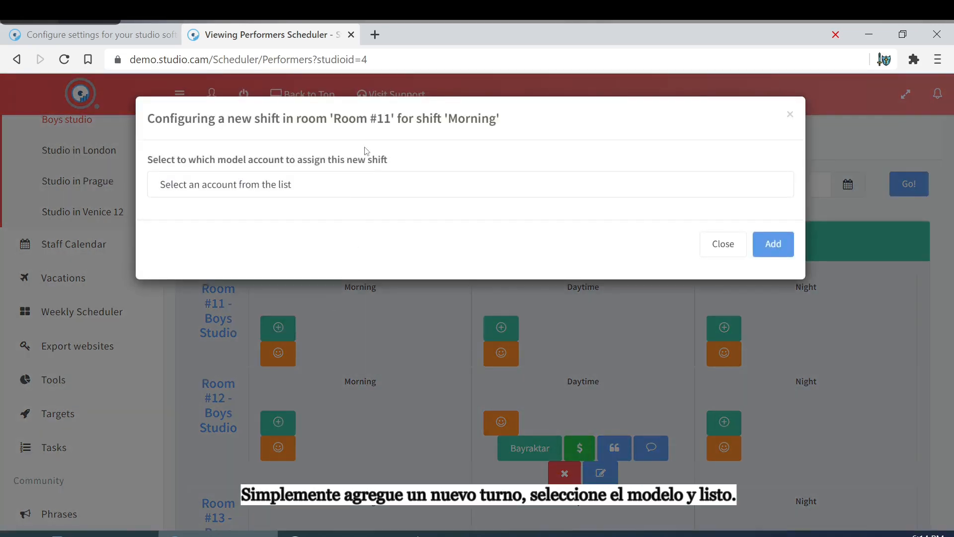
{"action": "left_click", "coordinate": [304, 183]}
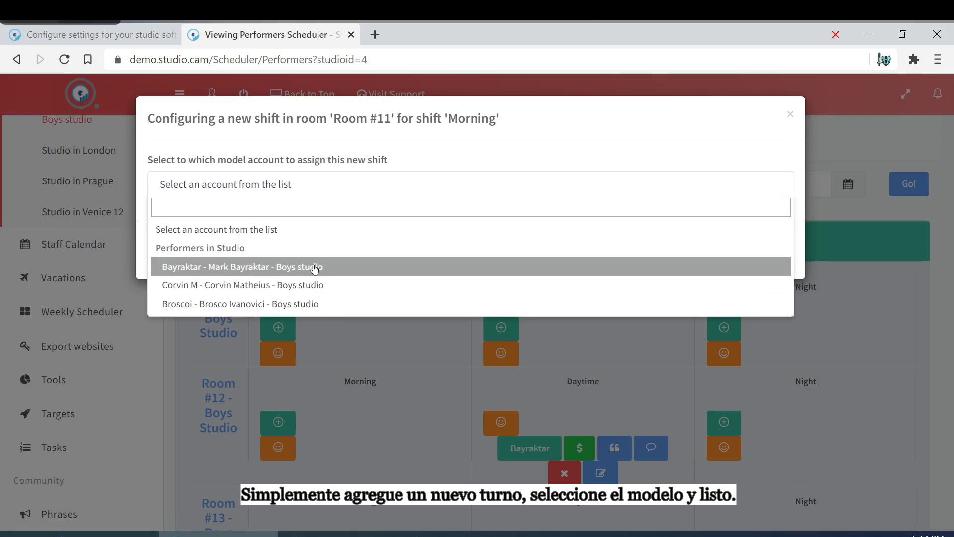
{"action": "left_click", "coordinate": [107, 194]}
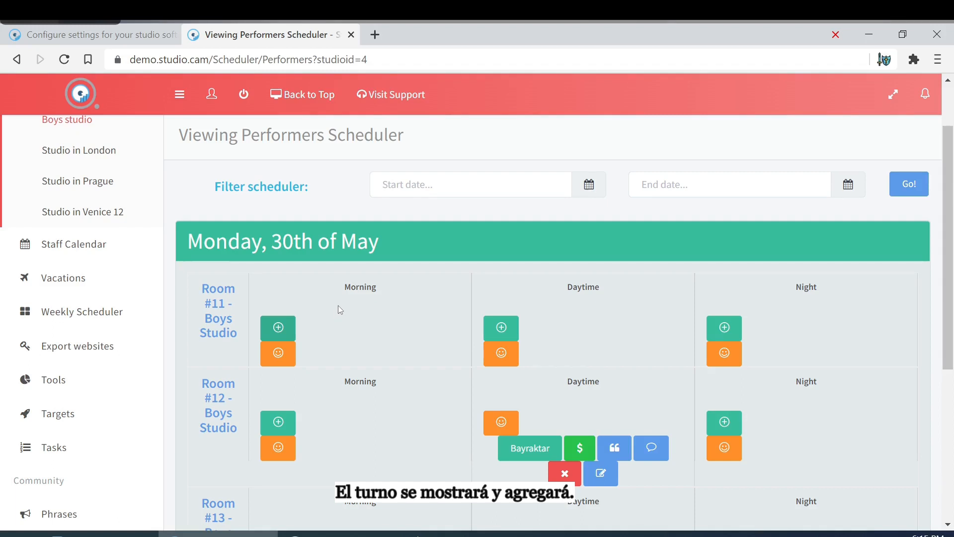
{"action": "key", "text": "ctrl+shift+Tab"}
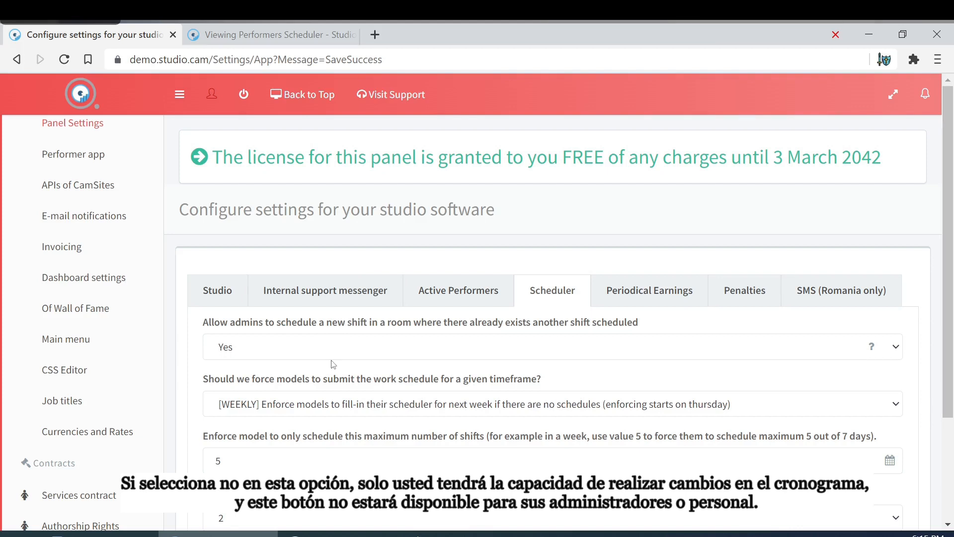
{"action": "left_click", "coordinate": [276, 30]}
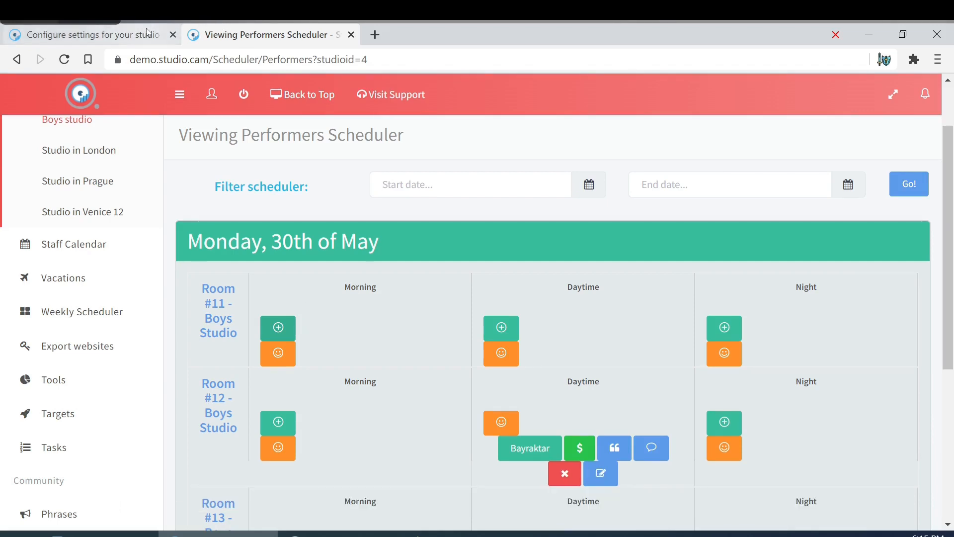
{"action": "left_click", "coordinate": [352, 35]}
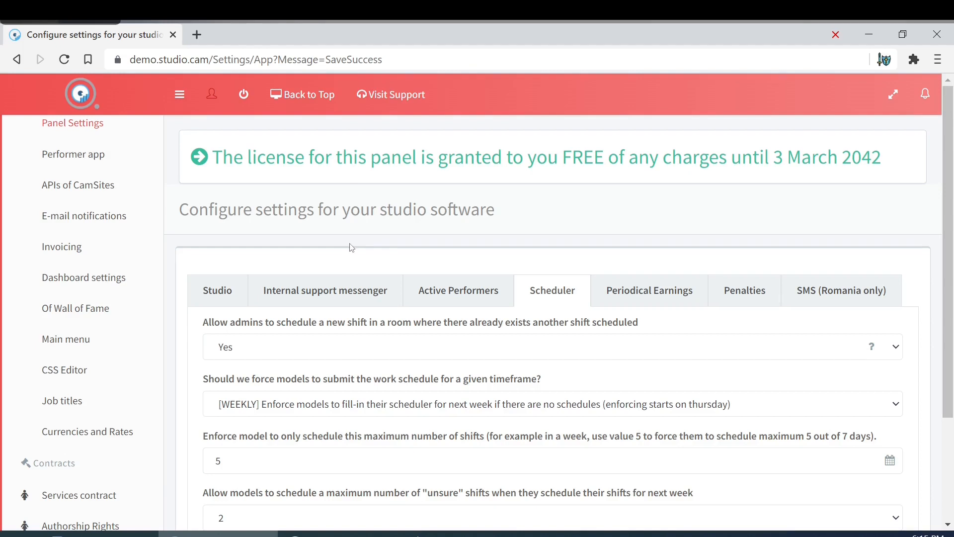
Review the timeframe options for forcing models to submit their work schedule, and leave the [WEEKLY] option selected.
{"action": "scroll", "coordinate": [389, 323], "scroll_direction": "down", "scroll_amount": 2}
{"action": "scroll", "coordinate": [389, 323], "scroll_direction": "down", "scroll_amount": 2}
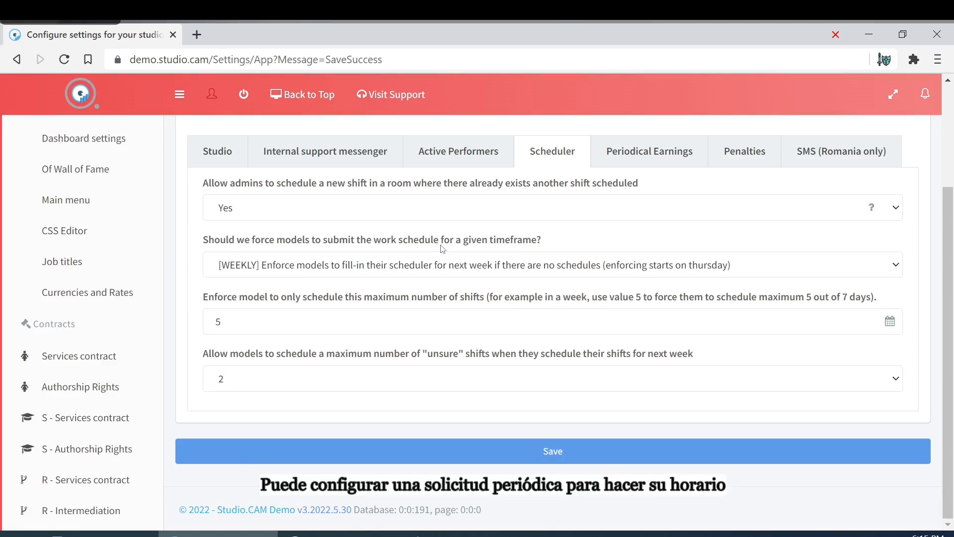
{"action": "left_click", "coordinate": [427, 267]}
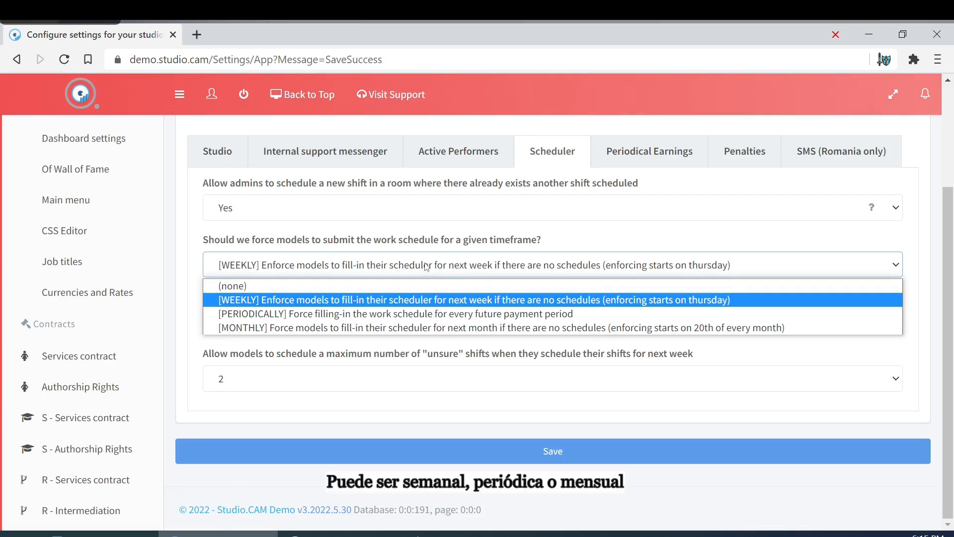
{"action": "left_click", "coordinate": [282, 300]}
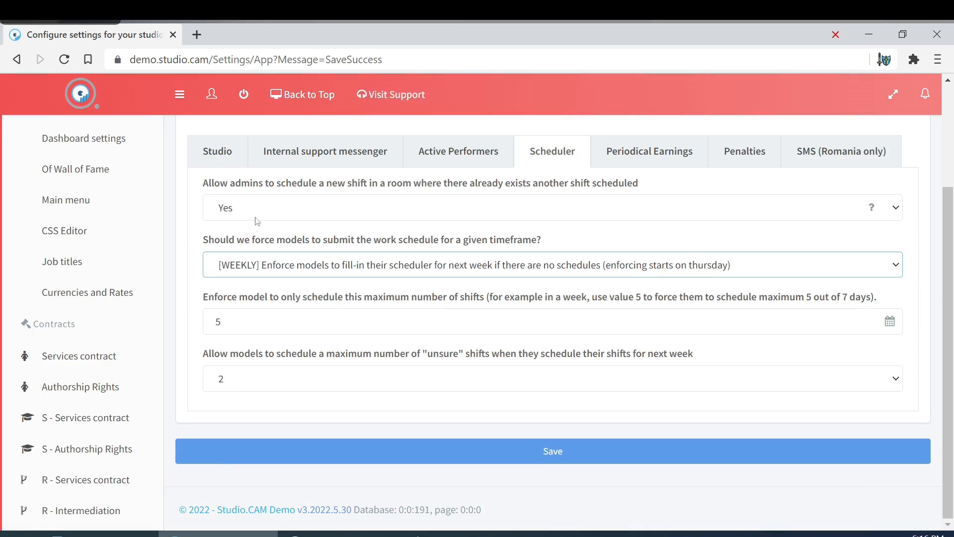
{"action": "left_click", "coordinate": [266, 265]}
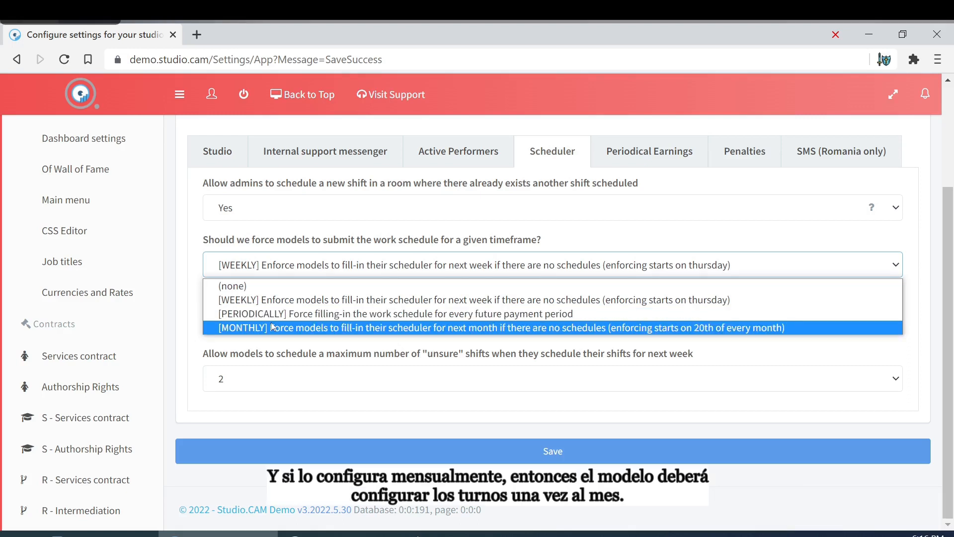
{"action": "left_click", "coordinate": [313, 282]}
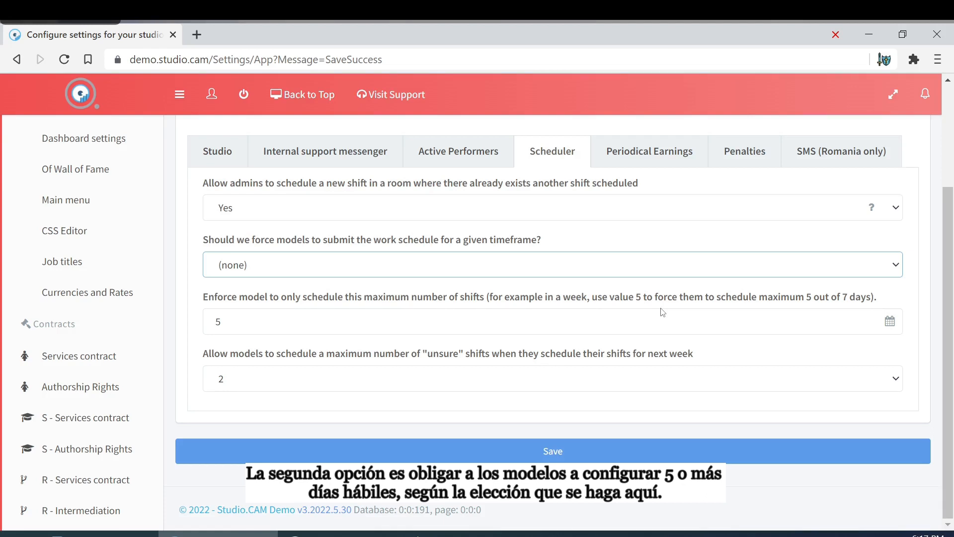
{"action": "left_click", "coordinate": [276, 260]}
{"action": "left_click", "coordinate": [272, 299]}
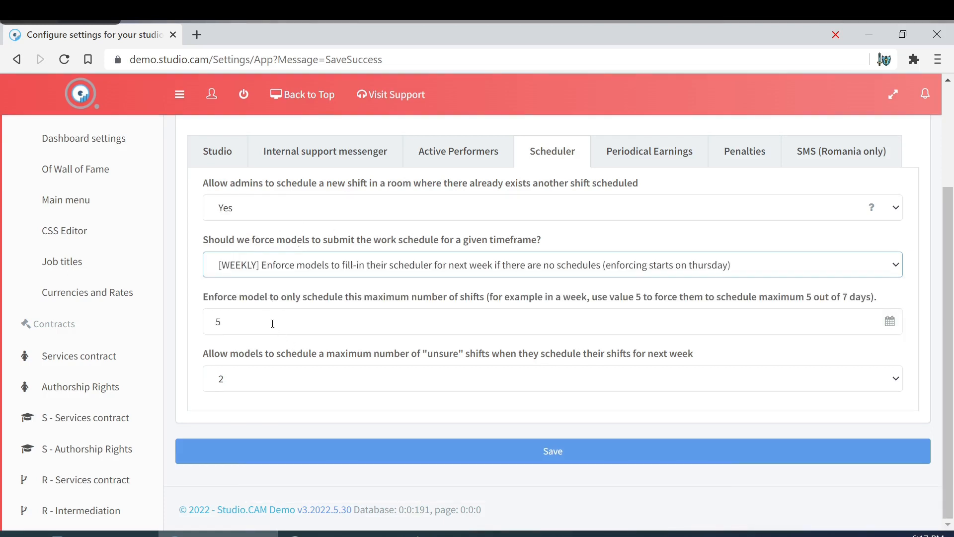
Set the maximum number of "unsure" shifts models may schedule for next week to 3.
{"action": "left_click", "coordinate": [271, 318]}
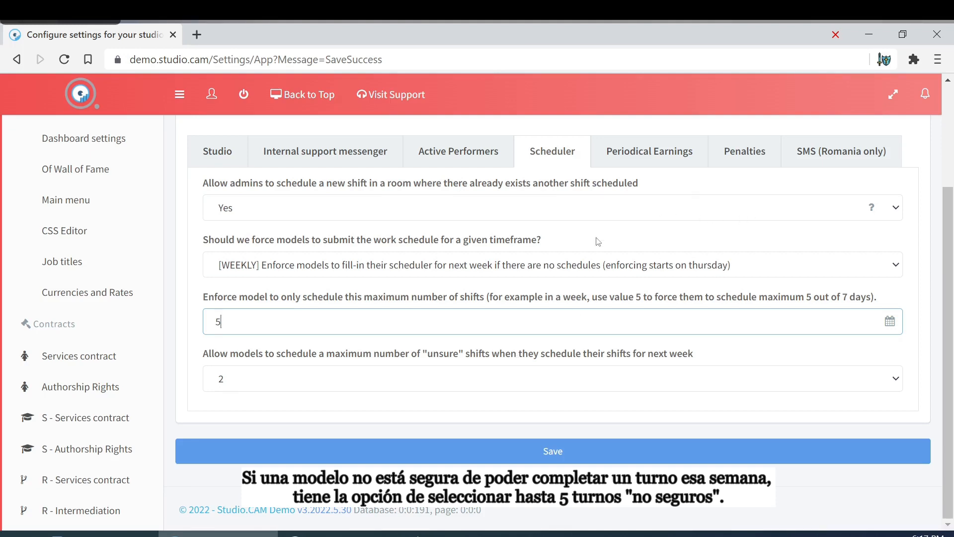
{"action": "left_click", "coordinate": [406, 377]}
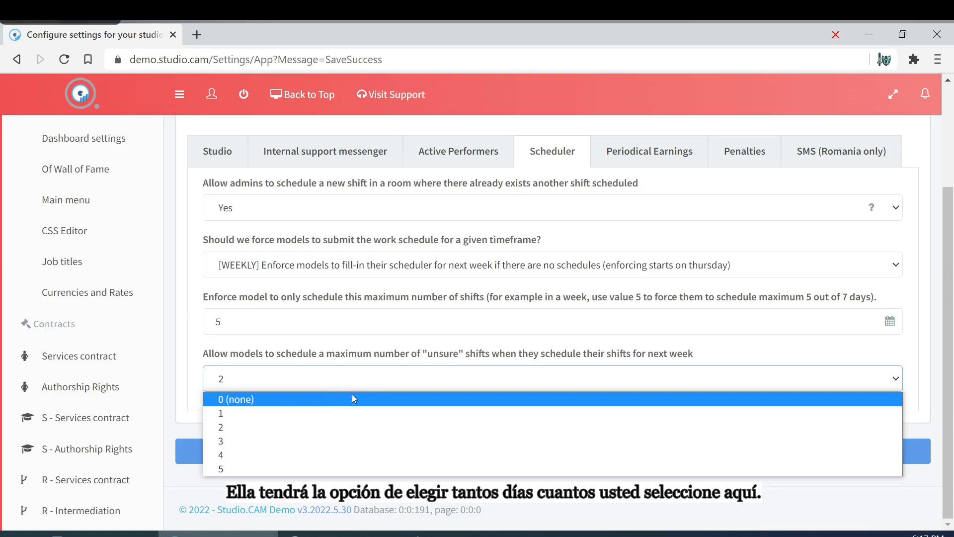
{"action": "left_click", "coordinate": [352, 397]}
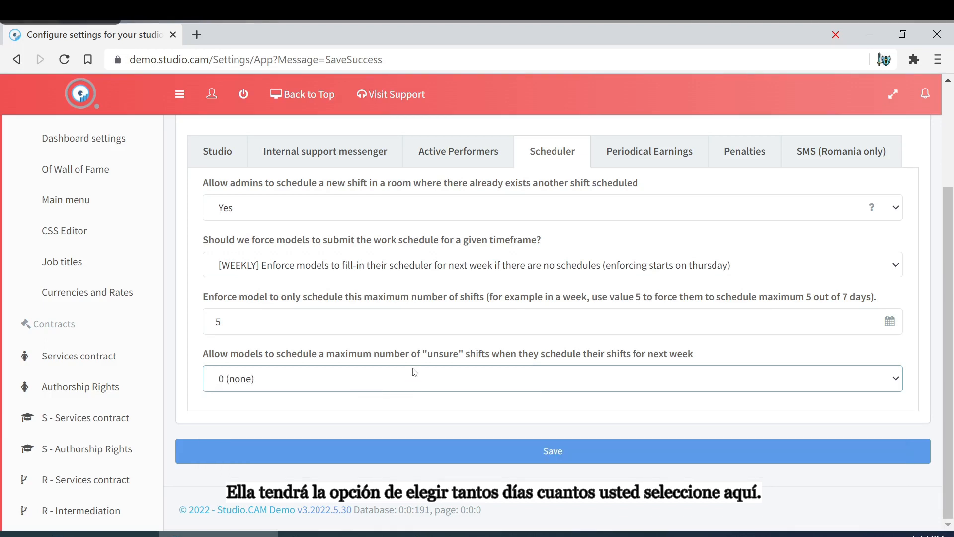
{"action": "left_click", "coordinate": [386, 377]}
{"action": "left_click", "coordinate": [327, 441]}
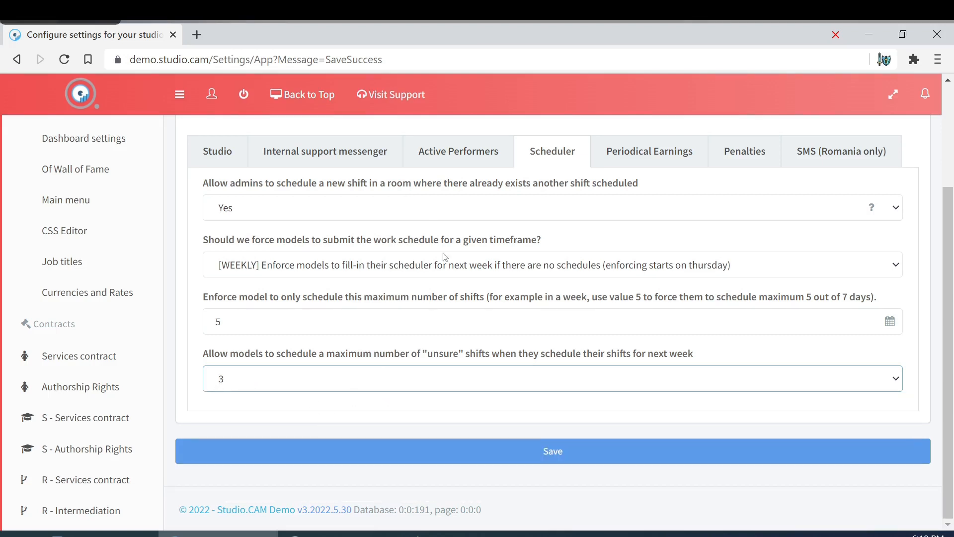
Open the Periodical Earnings settings and review the overnight-shift advanced earnings option, leaving Yes selected.
{"action": "scroll", "coordinate": [557, 298], "scroll_direction": "up", "scroll_amount": 2}
{"action": "left_click", "coordinate": [669, 240]}
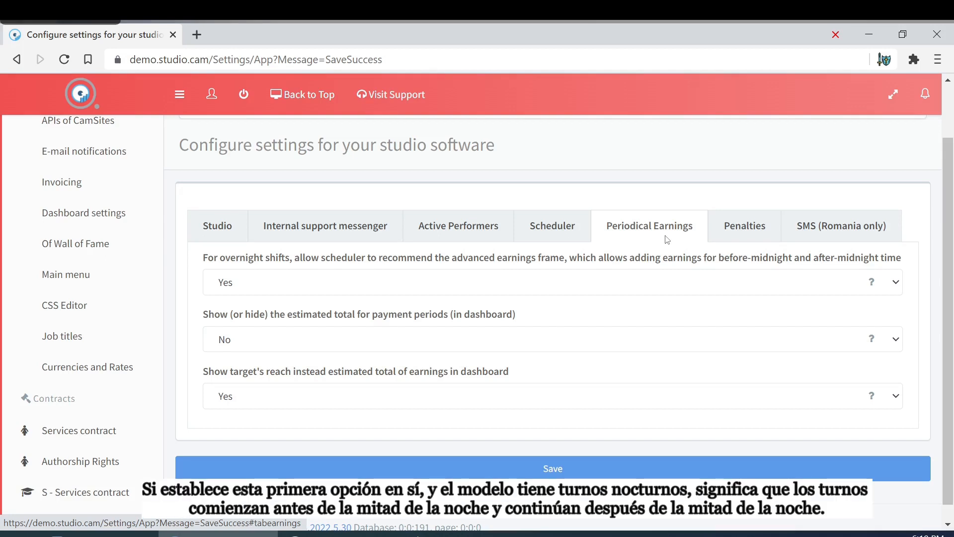
{"action": "left_click", "coordinate": [424, 292]}
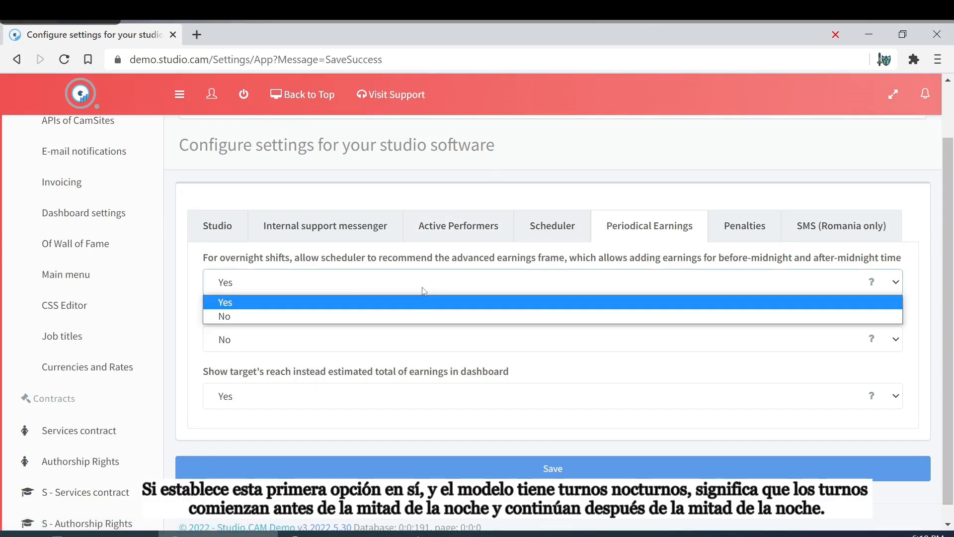
{"action": "left_click", "coordinate": [339, 305]}
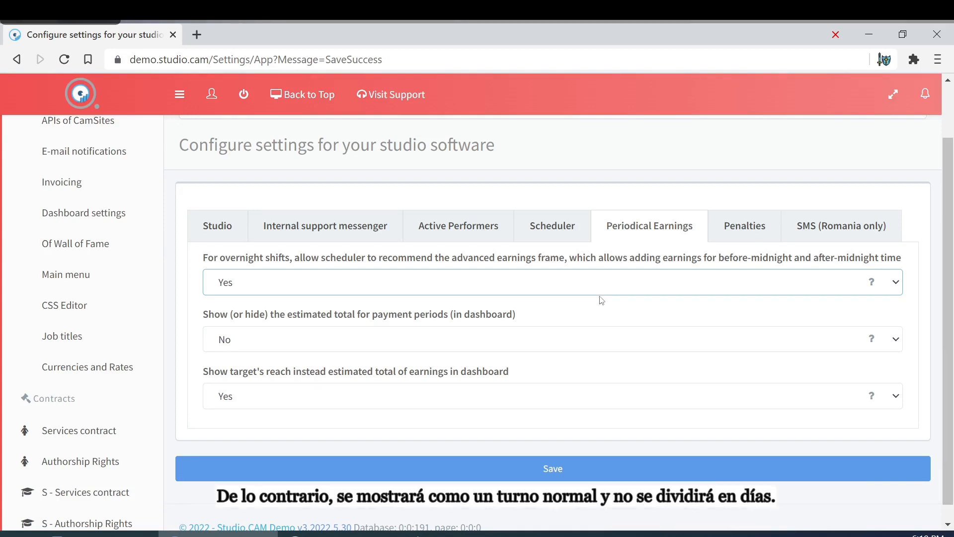
{"action": "left_click", "coordinate": [490, 289]}
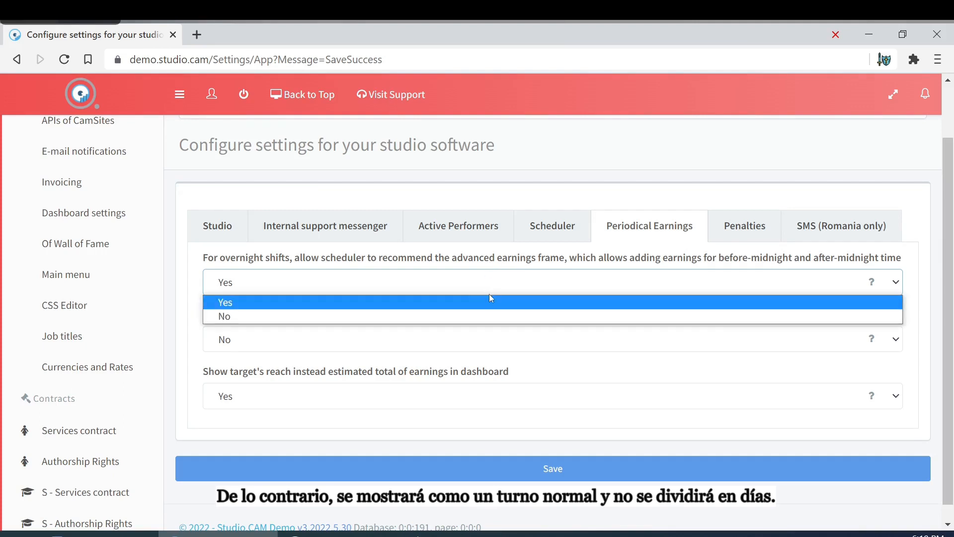
{"action": "left_click", "coordinate": [459, 305]}
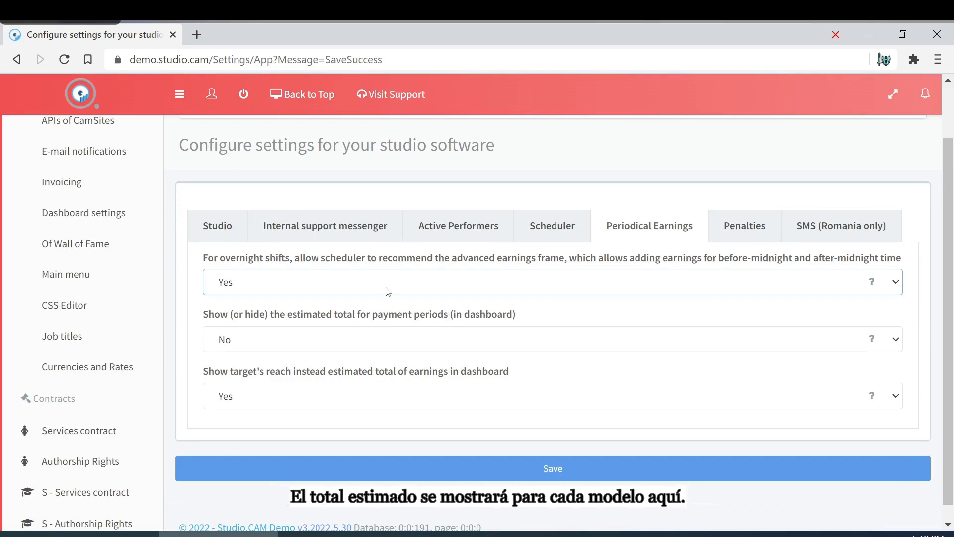
Open the dashboard home page in a second copy of the panel and view the earned and estimated totals.
{"action": "middle_click", "coordinate": [211, 95]}
{"action": "left_click", "coordinate": [221, 35]}
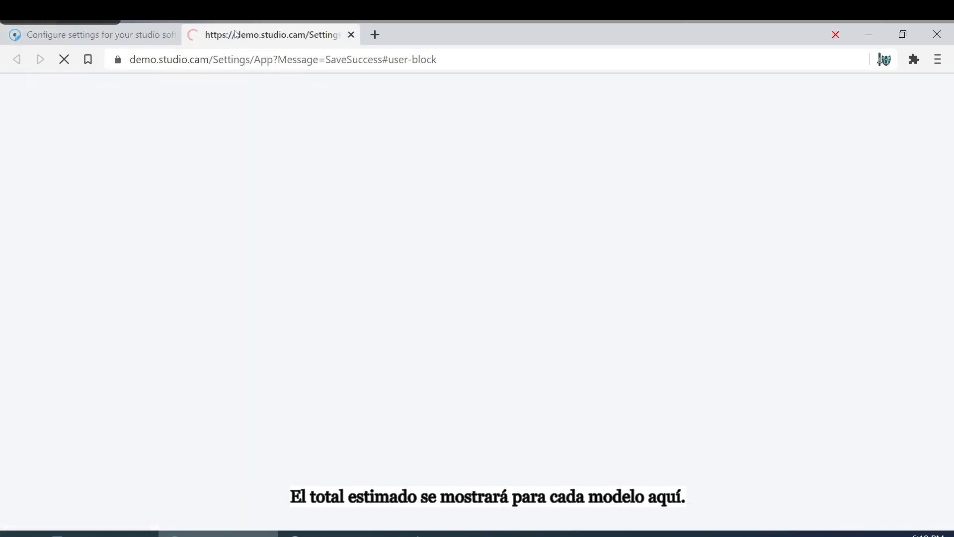
{"action": "scroll", "coordinate": [129, 238], "scroll_direction": "down", "scroll_amount": 15}
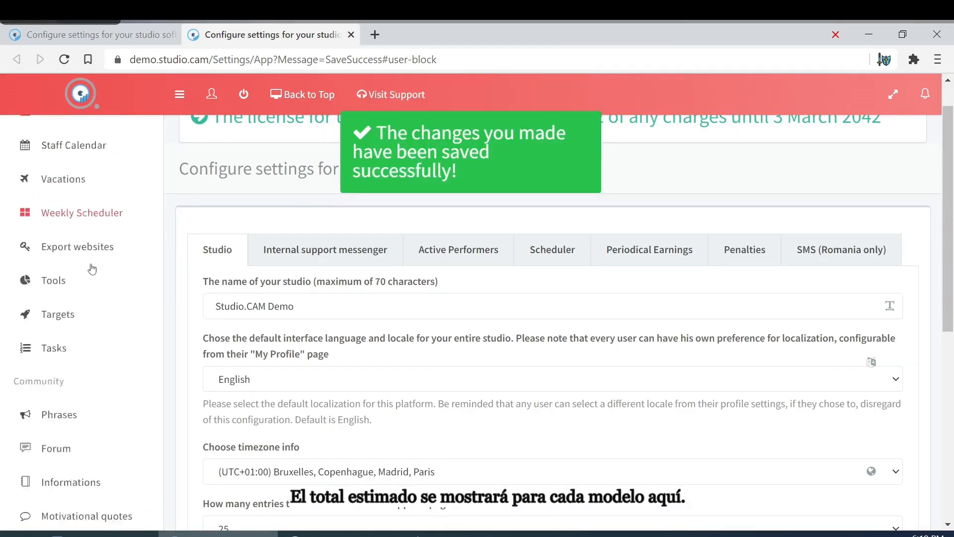
{"action": "scroll", "coordinate": [132, 238], "scroll_direction": "up", "scroll_amount": 12}
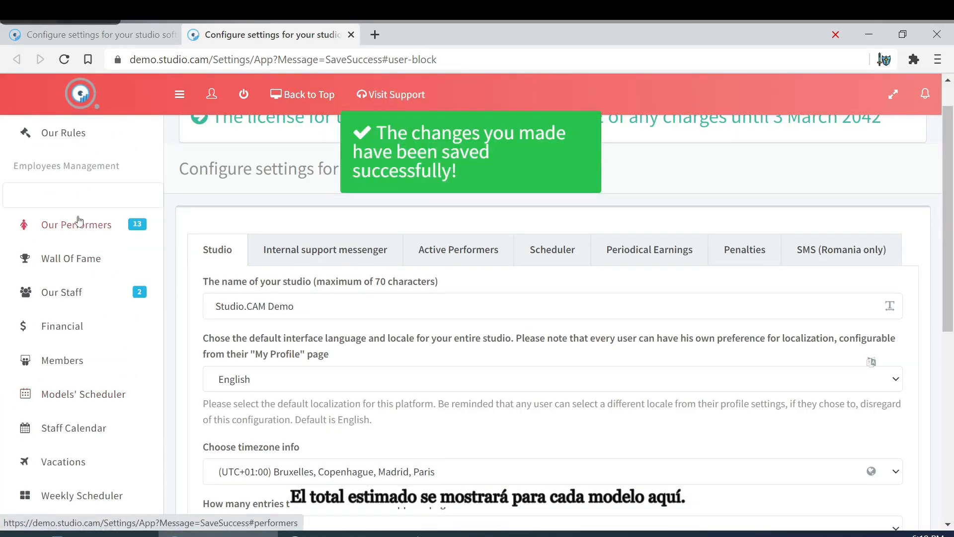
{"action": "scroll", "coordinate": [79, 223], "scroll_direction": "up", "scroll_amount": 5}
{"action": "left_click", "coordinate": [66, 320]}
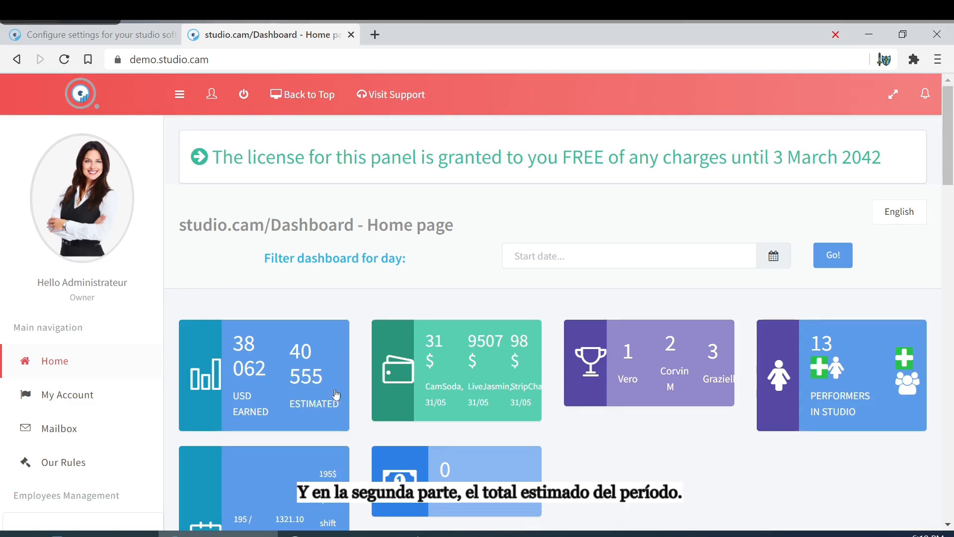
Return to the Periodical Earnings settings and review the payment-period estimated total option, leaving No selected.
{"action": "left_click", "coordinate": [138, 40]}
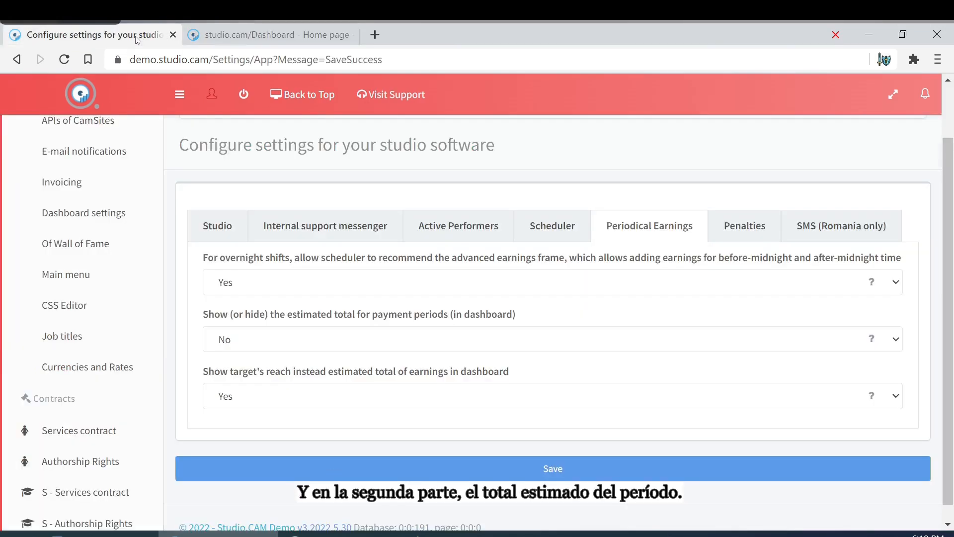
{"action": "left_click", "coordinate": [257, 343]}
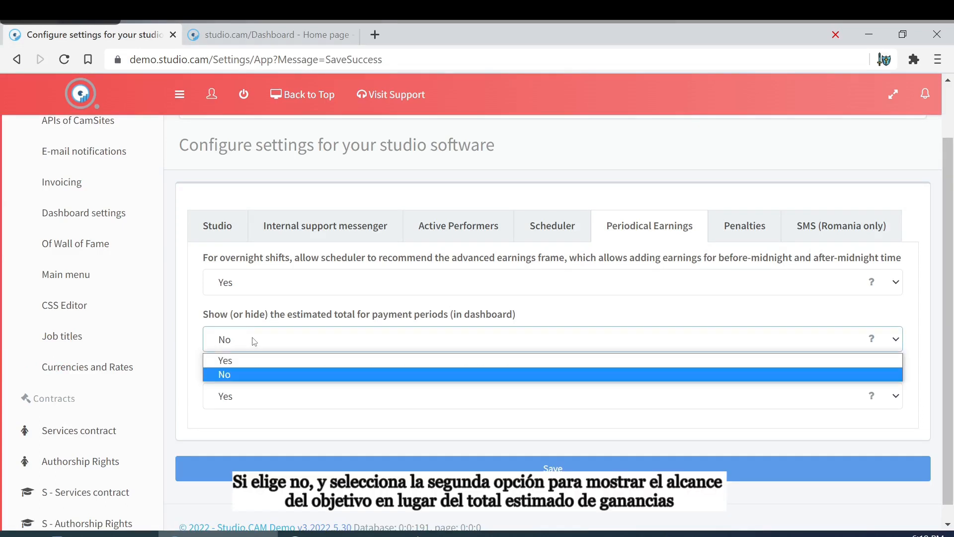
{"action": "left_click", "coordinate": [237, 375]}
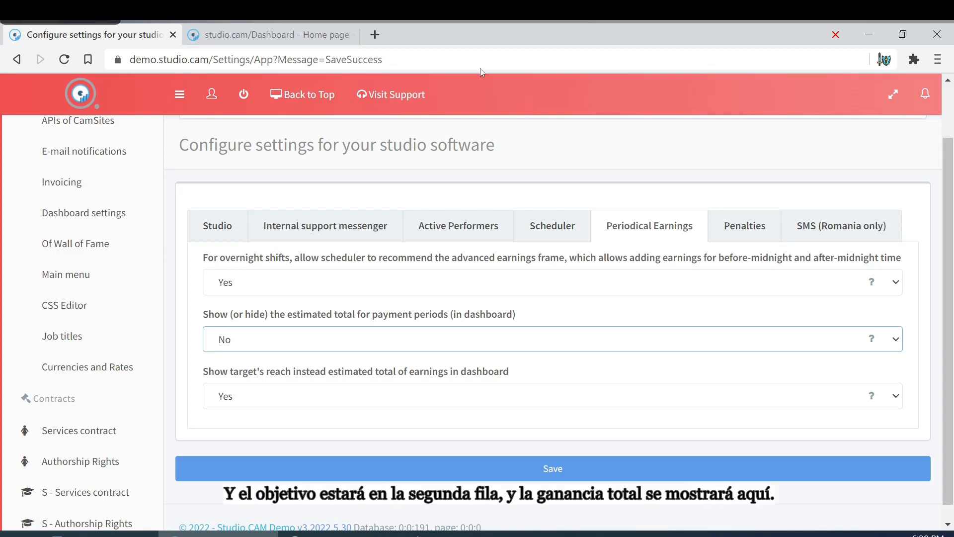
Check the USD earned and estimated figures on the dashboard again, and close the dashboard copy.
{"action": "left_click", "coordinate": [226, 35]}
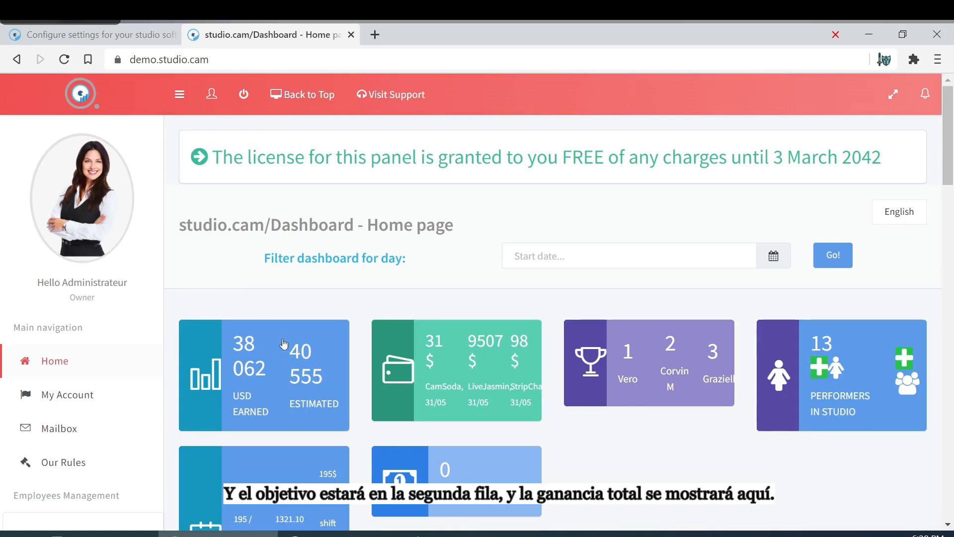
{"action": "mouse_move", "coordinate": [267, 420]}
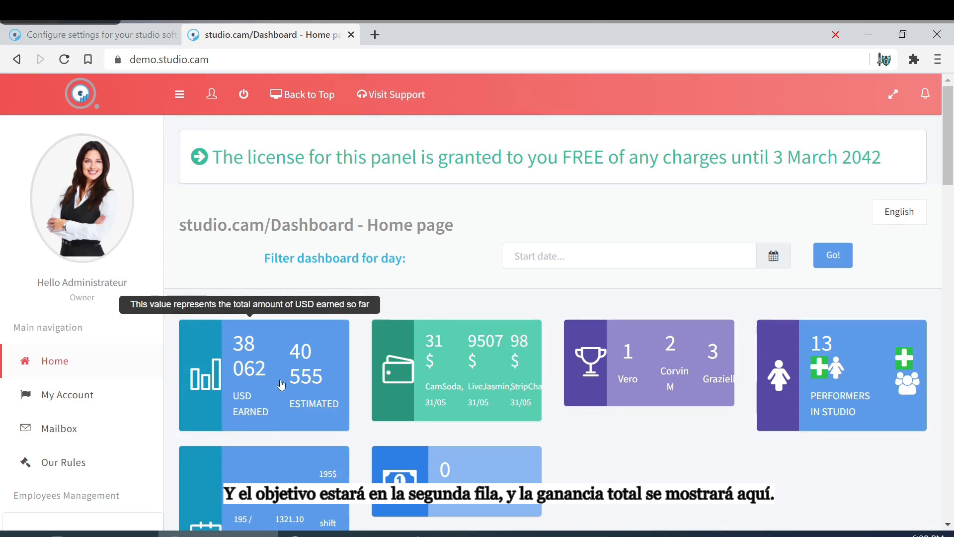
{"action": "left_click", "coordinate": [351, 34]}
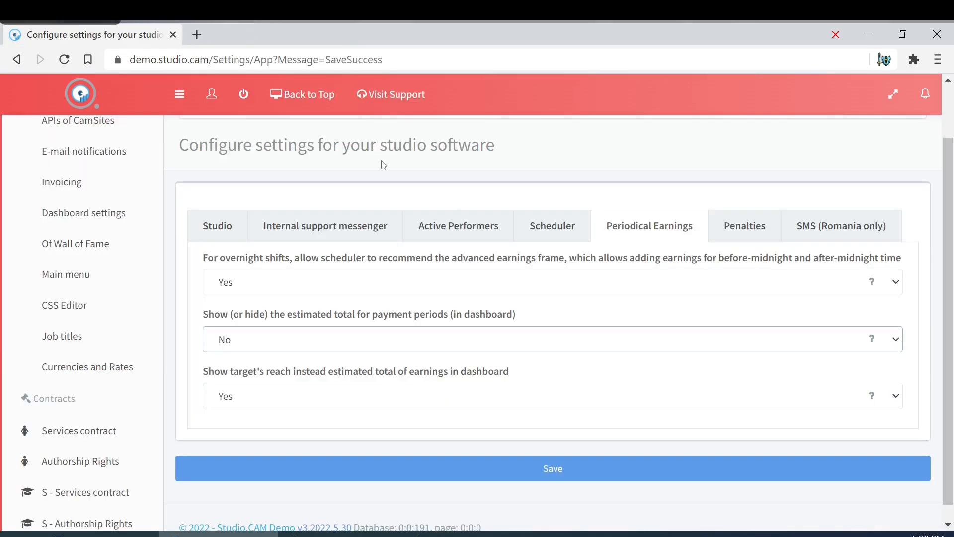
Open the Penalties settings and, in a second copy of the panel, view the models' scheduler for Boys studio to see where absences appear.
{"action": "left_click", "coordinate": [744, 232]}
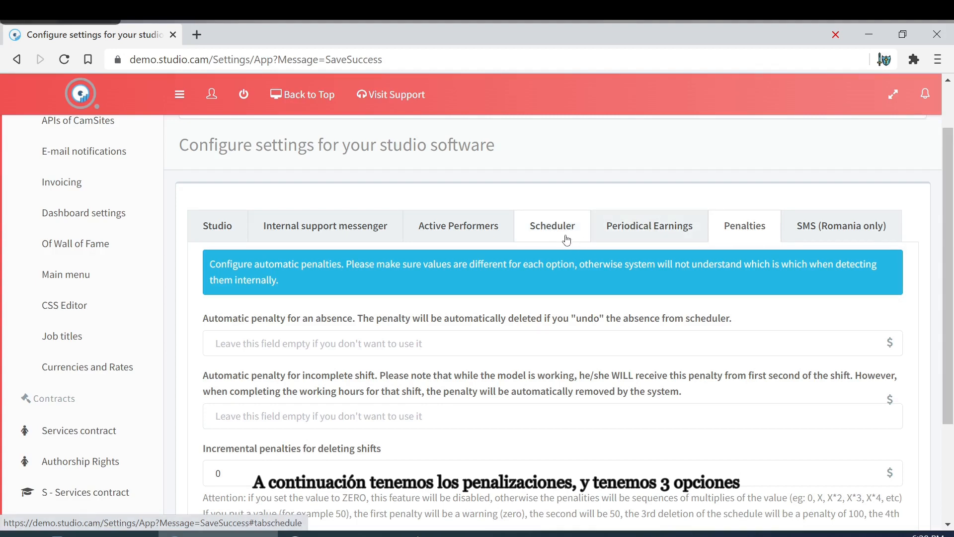
{"action": "scroll", "coordinate": [570, 237], "scroll_direction": "down", "scroll_amount": 3}
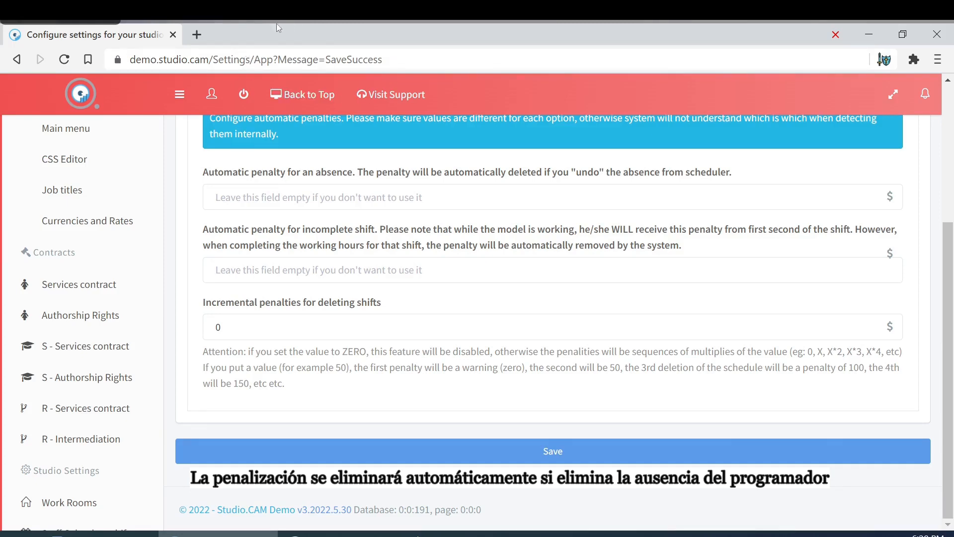
{"action": "middle_click", "coordinate": [212, 95]}
{"action": "left_click", "coordinate": [215, 30]}
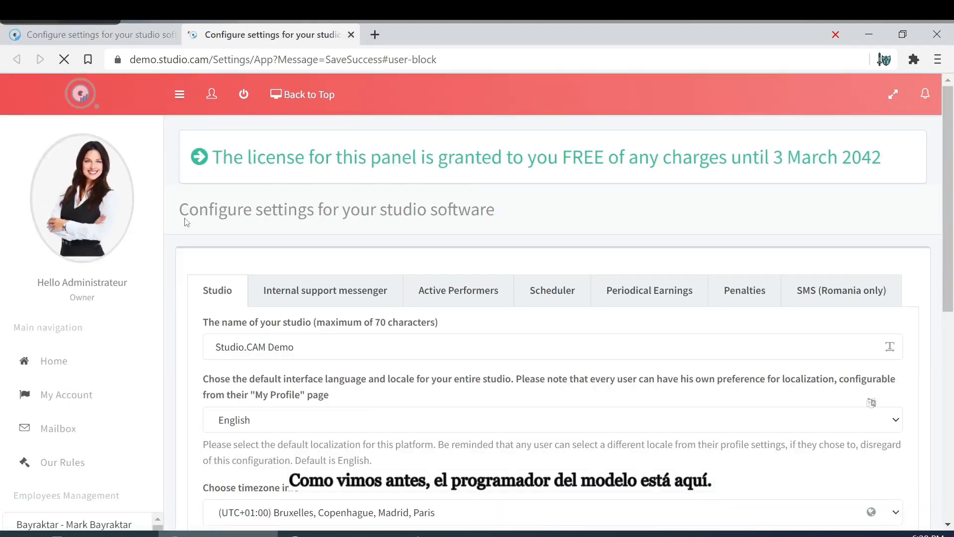
{"action": "scroll", "coordinate": [107, 298], "scroll_direction": "down", "scroll_amount": 10}
{"action": "scroll", "coordinate": [94, 268], "scroll_direction": "up", "scroll_amount": 4}
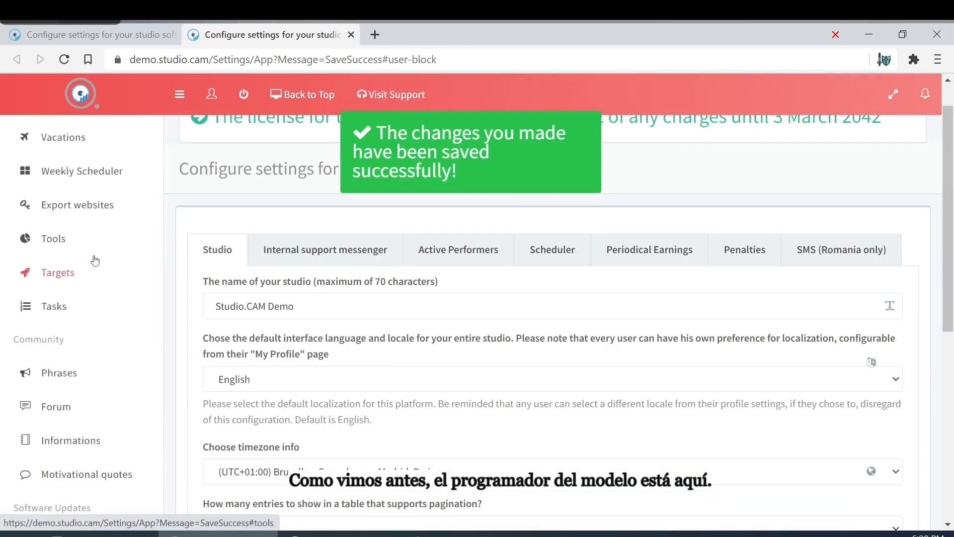
{"action": "scroll", "coordinate": [99, 276], "scroll_direction": "down", "scroll_amount": 4}
{"action": "scroll", "coordinate": [103, 273], "scroll_direction": "up", "scroll_amount": 8}
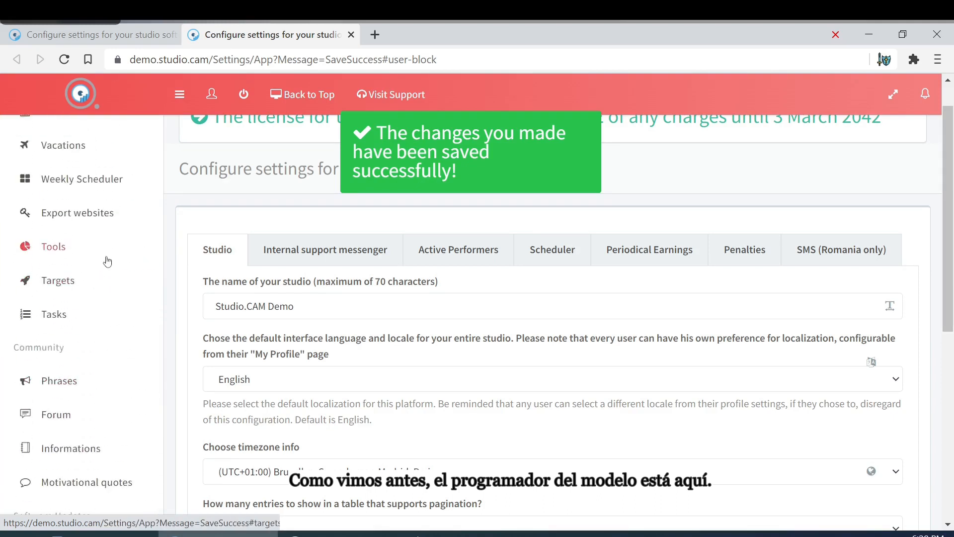
{"action": "scroll", "coordinate": [107, 262], "scroll_direction": "up", "scroll_amount": 3}
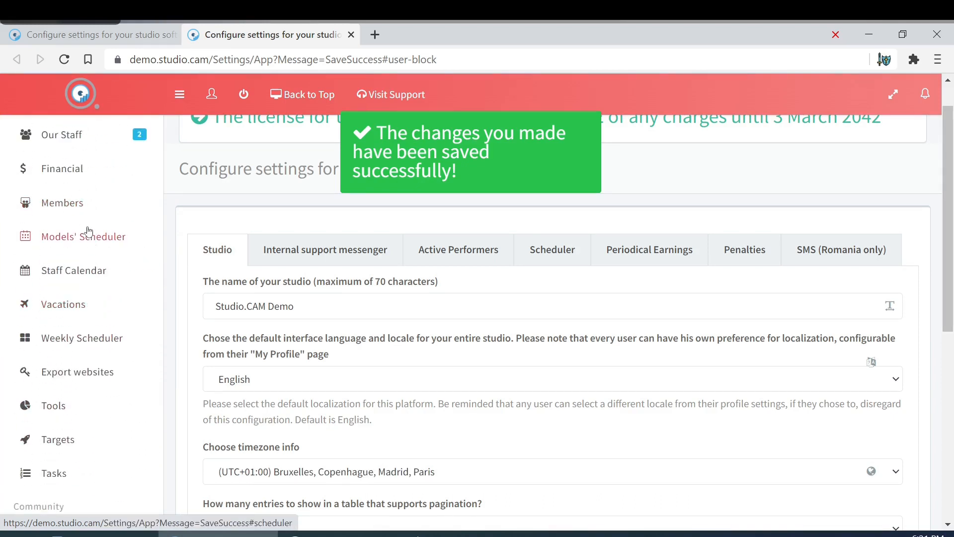
{"action": "left_click", "coordinate": [89, 237]}
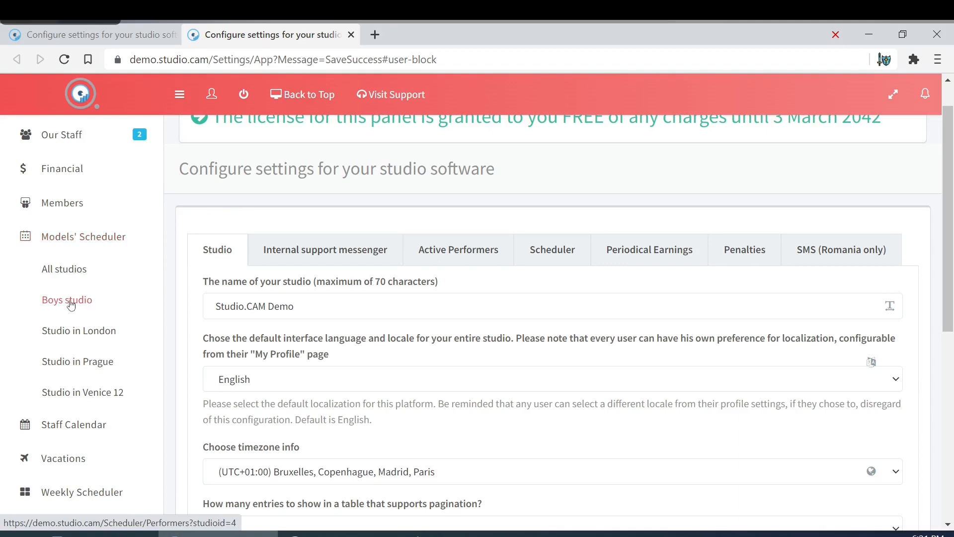
{"action": "left_click", "coordinate": [67, 301]}
{"action": "scroll", "coordinate": [381, 358], "scroll_direction": "down", "scroll_amount": 3}
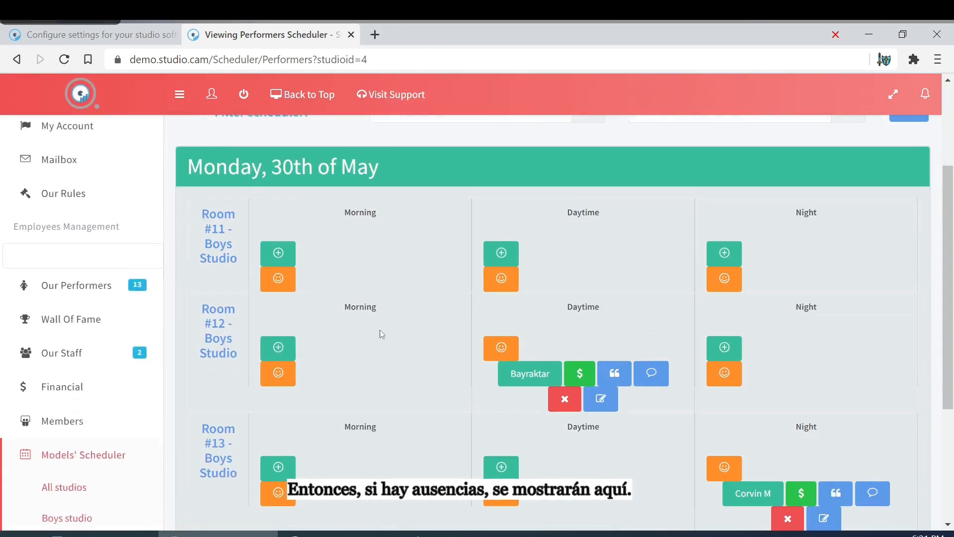
{"action": "mouse_move", "coordinate": [538, 372]}
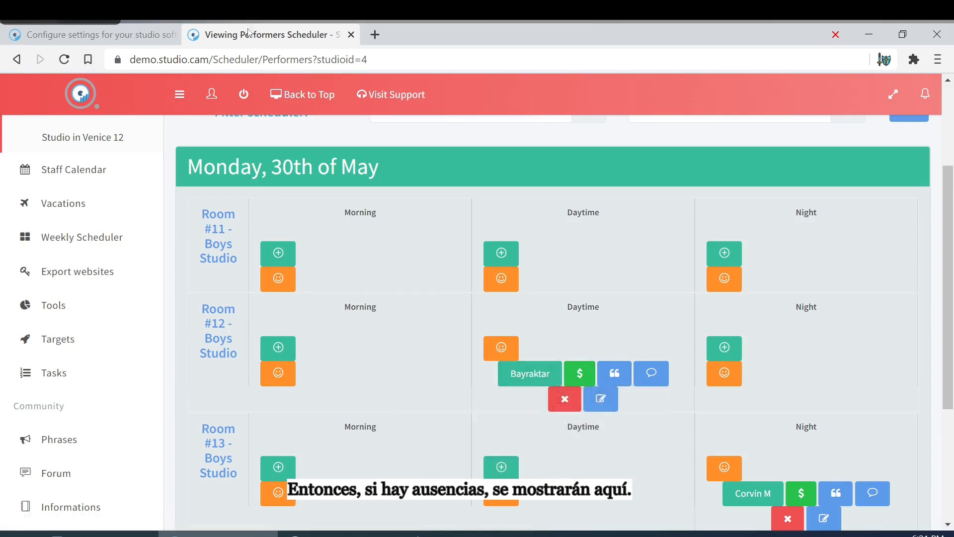
Compare the automatic absence penalty setting with the scheduled shifts in the Boys studio scheduler, and return to the settings.
{"action": "left_click", "coordinate": [136, 30]}
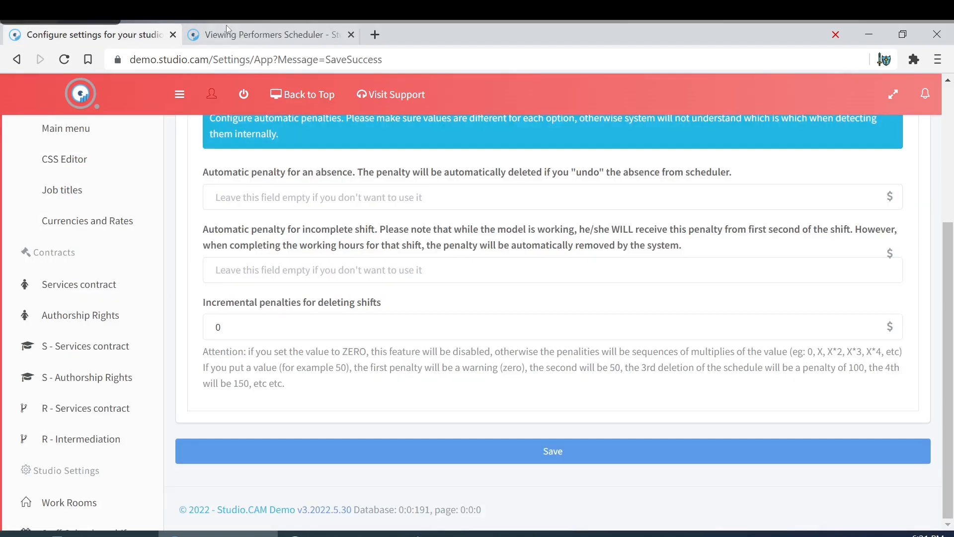
{"action": "left_click", "coordinate": [248, 31]}
{"action": "mouse_move", "coordinate": [566, 386]}
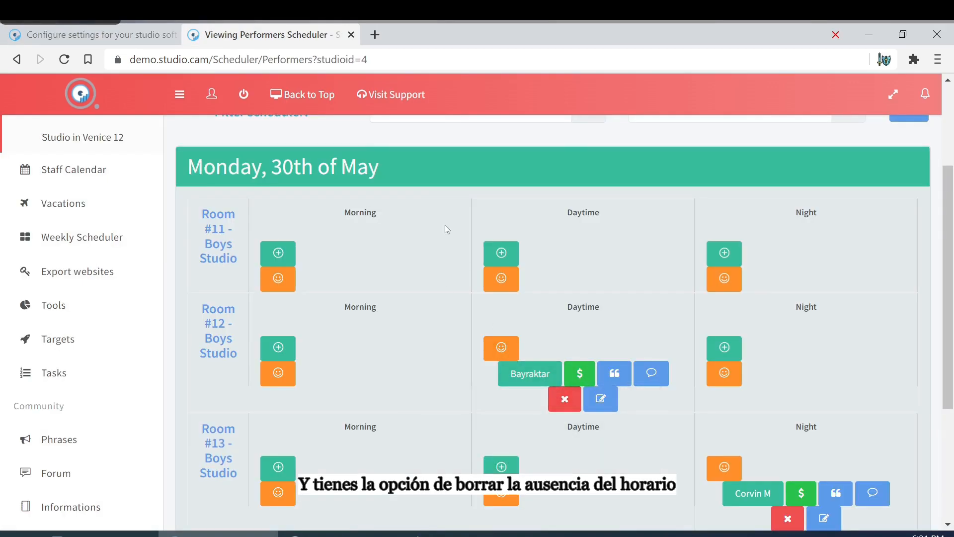
{"action": "left_click", "coordinate": [78, 30]}
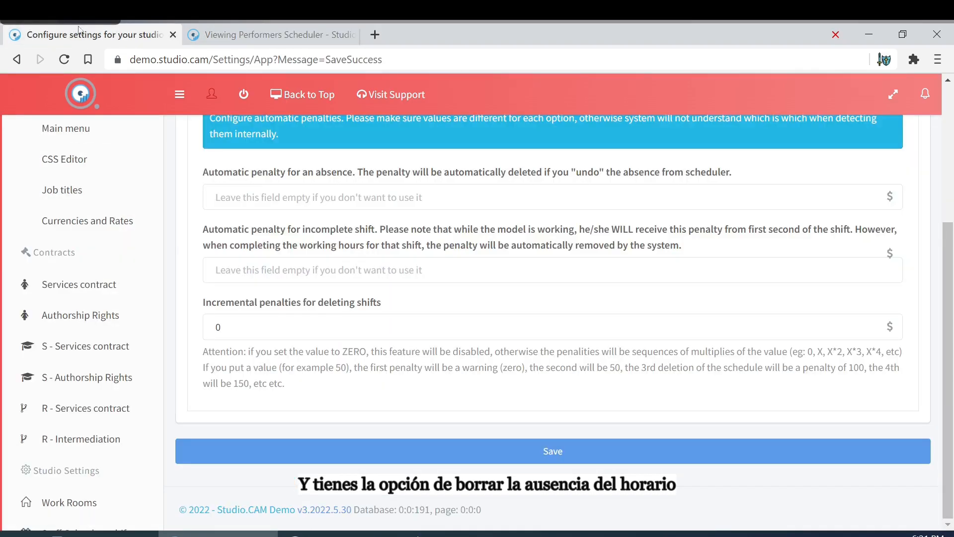
{"action": "left_click", "coordinate": [259, 33]}
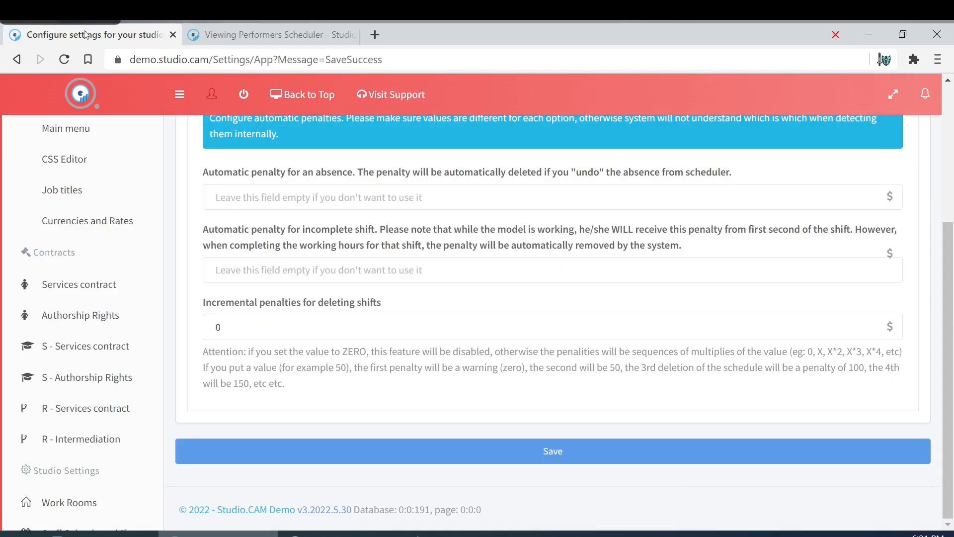
{"action": "left_click", "coordinate": [92, 34]}
Review the automatic penalties for absences, incomplete shifts and deleted shifts without entering any values.
{"action": "scroll", "coordinate": [374, 231], "scroll_direction": "up", "scroll_amount": 3}
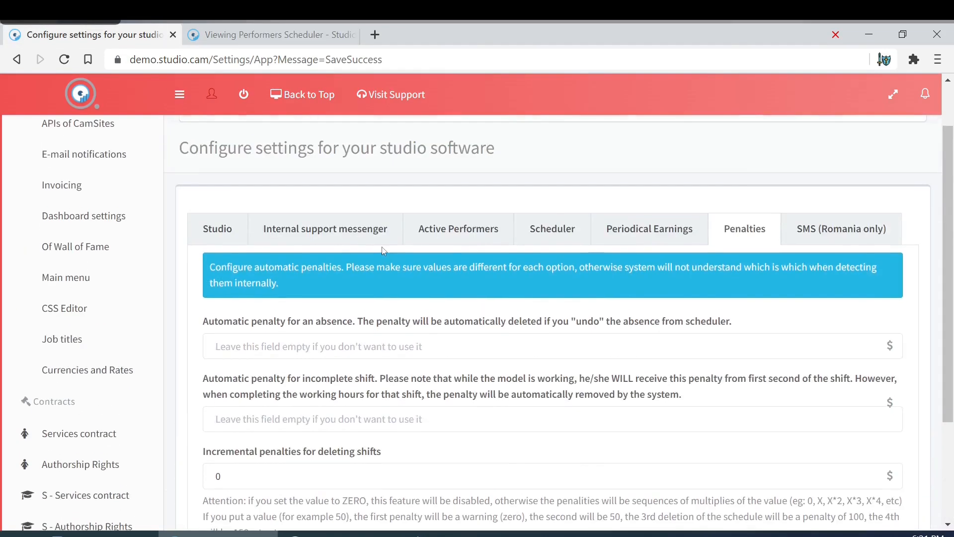
{"action": "left_click", "coordinate": [449, 343]}
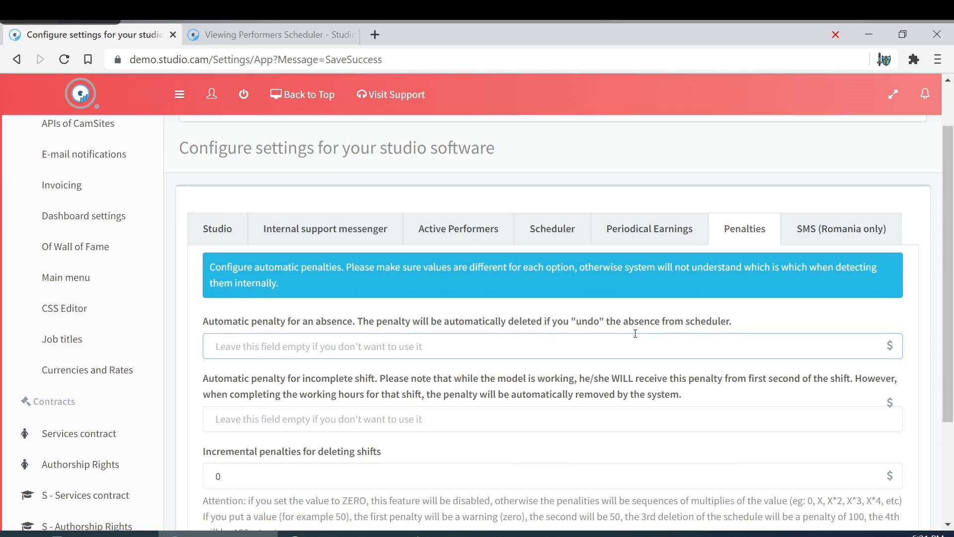
{"action": "scroll", "coordinate": [311, 370], "scroll_direction": "down", "scroll_amount": 3}
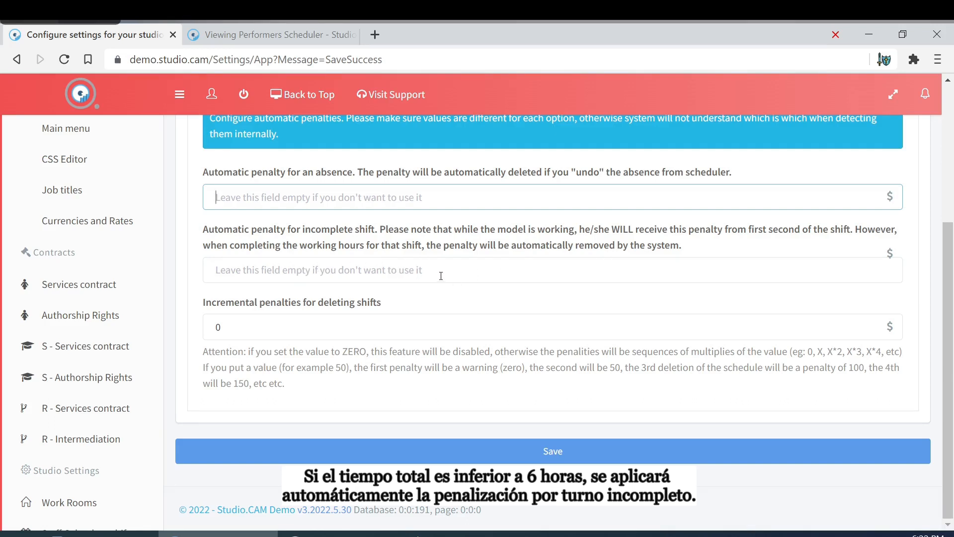
Try 2 as the automatic penalty for an incomplete shift, clear it again, and check the incremental penalty for deleting shifts.
{"action": "left_click", "coordinate": [546, 269]}
{"action": "type", "text": "2"}
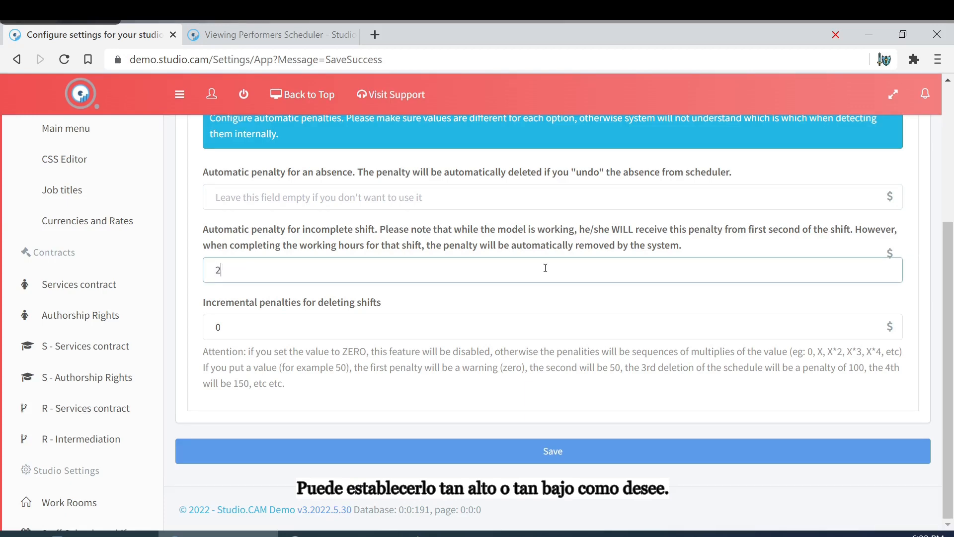
{"action": "key", "text": "BackSpace"}
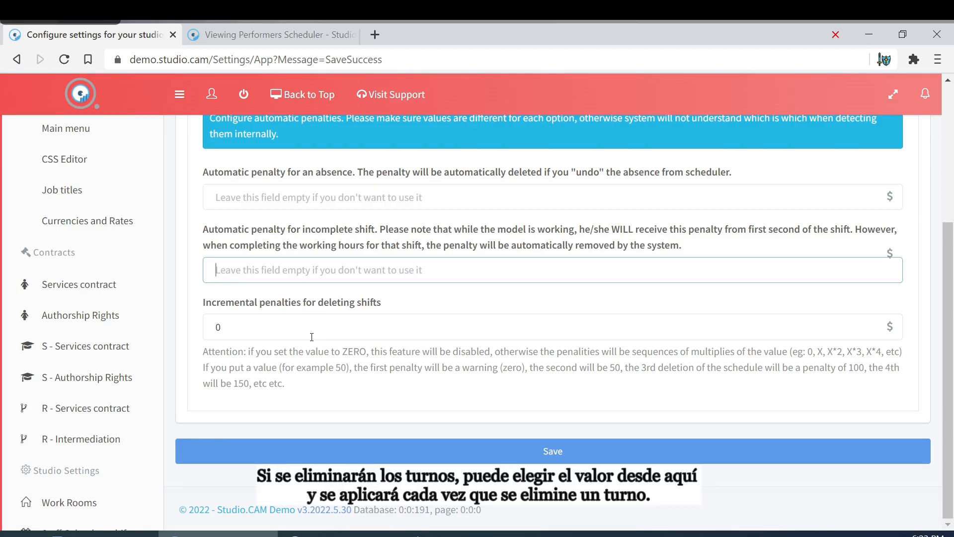
{"action": "left_click", "coordinate": [253, 323]}
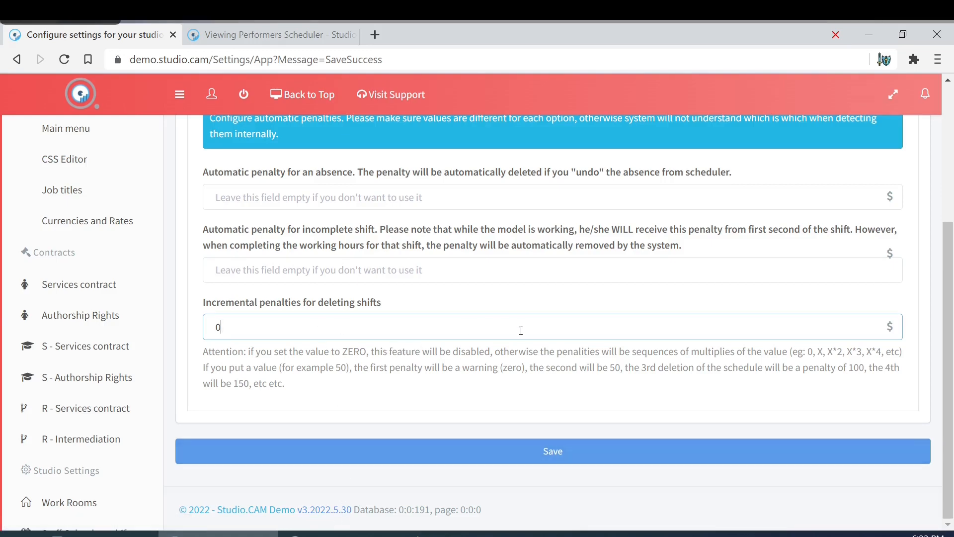
Open the SMS (Romania only) settings and review the API key, API password and shift reminder text options.
{"action": "scroll", "coordinate": [521, 330], "scroll_direction": "up", "scroll_amount": 4}
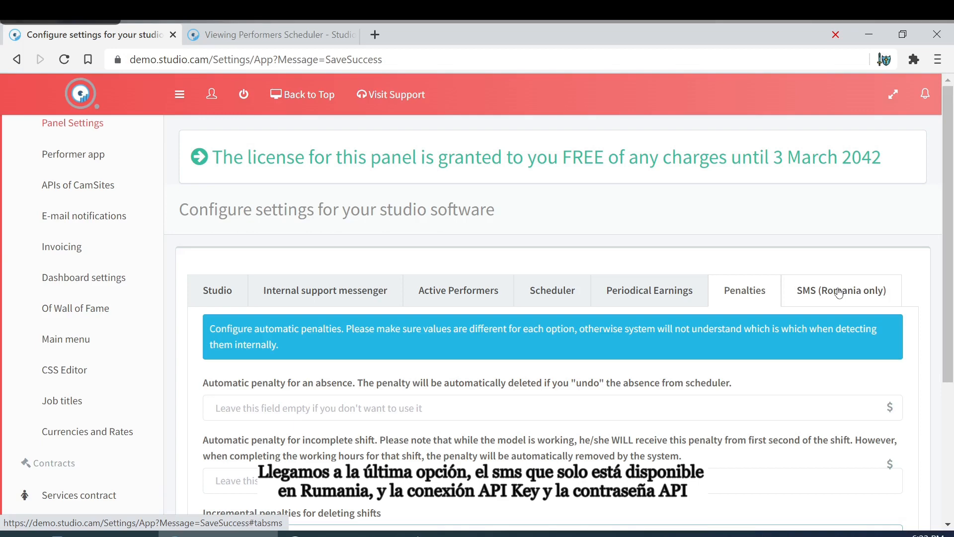
{"action": "left_click", "coordinate": [839, 292]}
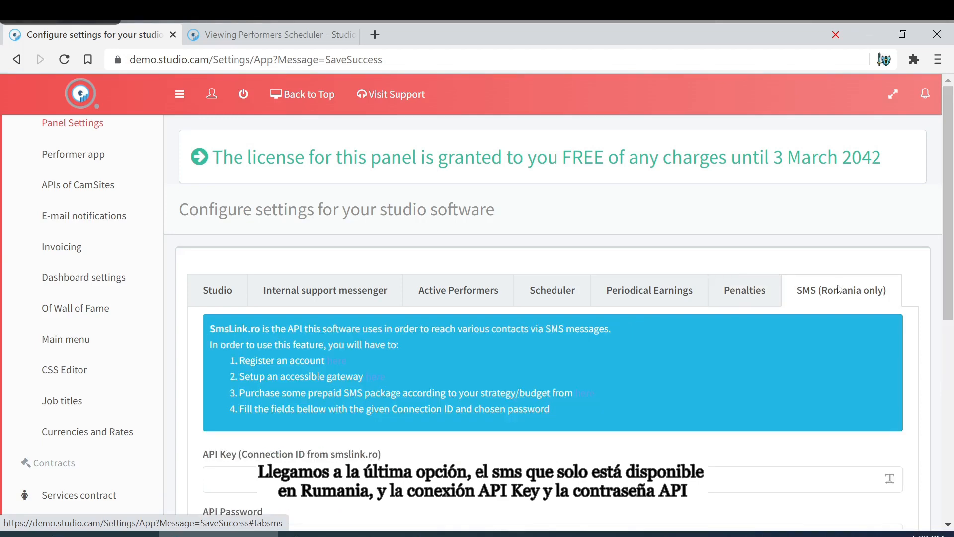
{"action": "scroll", "coordinate": [837, 289], "scroll_direction": "down", "scroll_amount": 2}
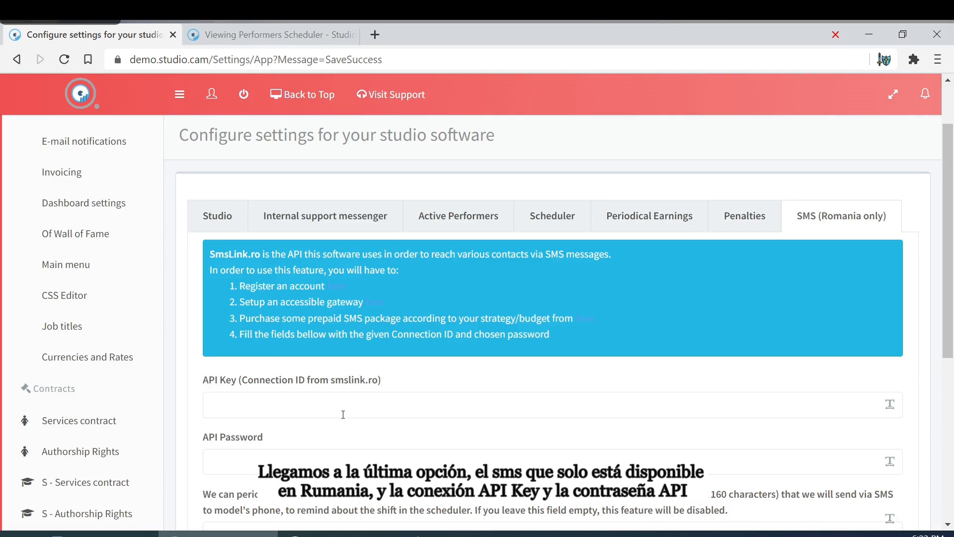
{"action": "scroll", "coordinate": [343, 415], "scroll_direction": "down", "scroll_amount": 1}
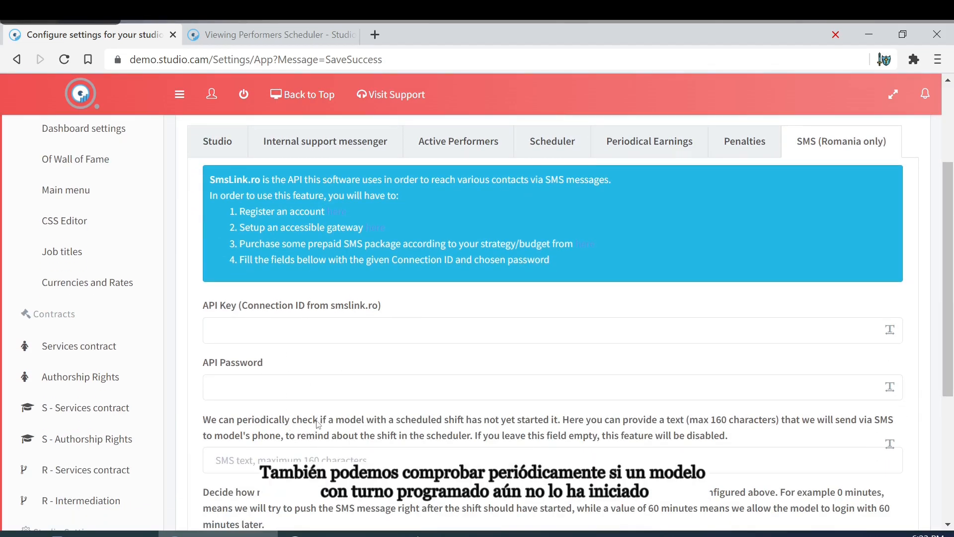